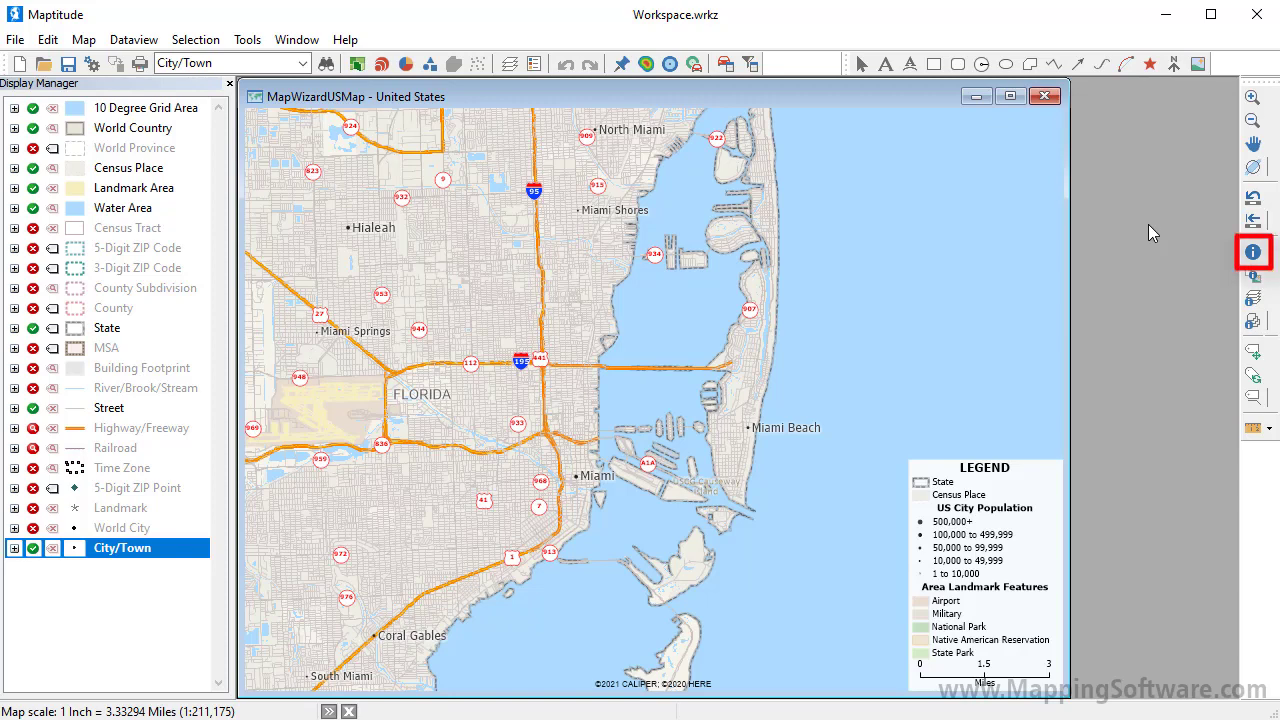
Switch to the Info tool and make Census Place the working layer.
left_click(1251, 255)
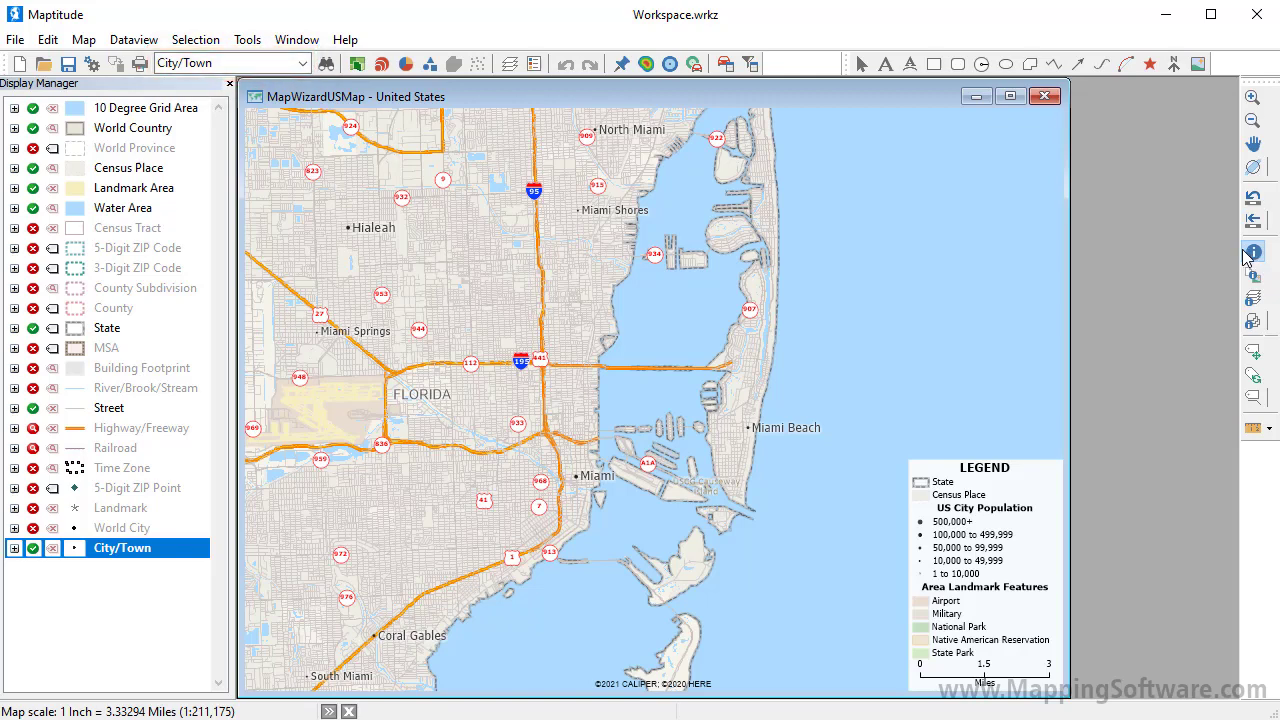
right_click(141, 176)
left_click(178, 181)
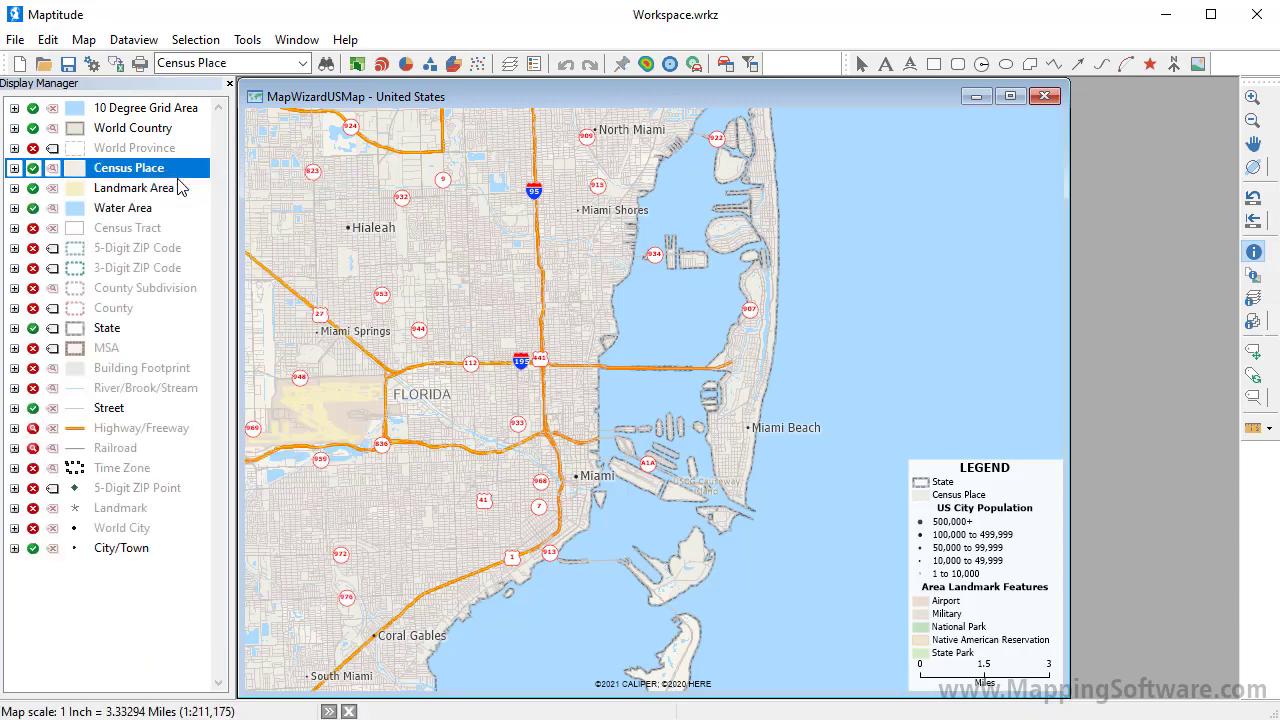
Show Miami's census attributes and page down to the household fields.
left_click(569, 456)
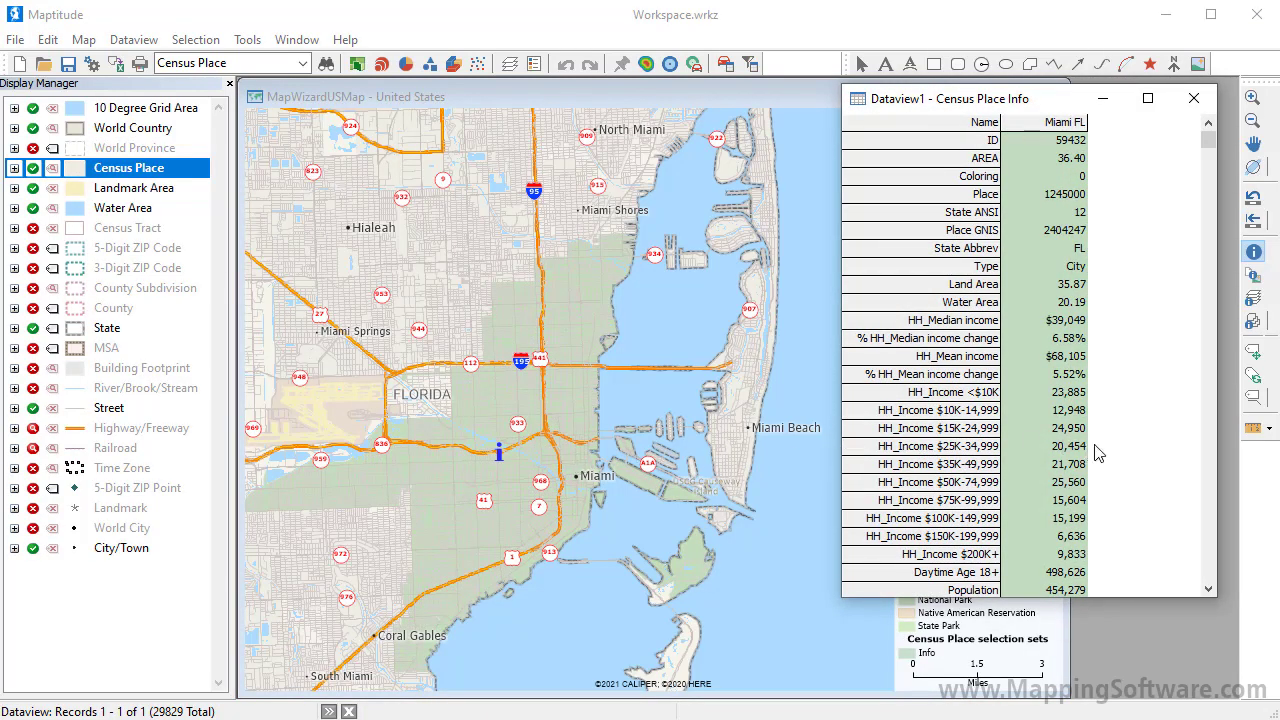
left_click(1214, 465)
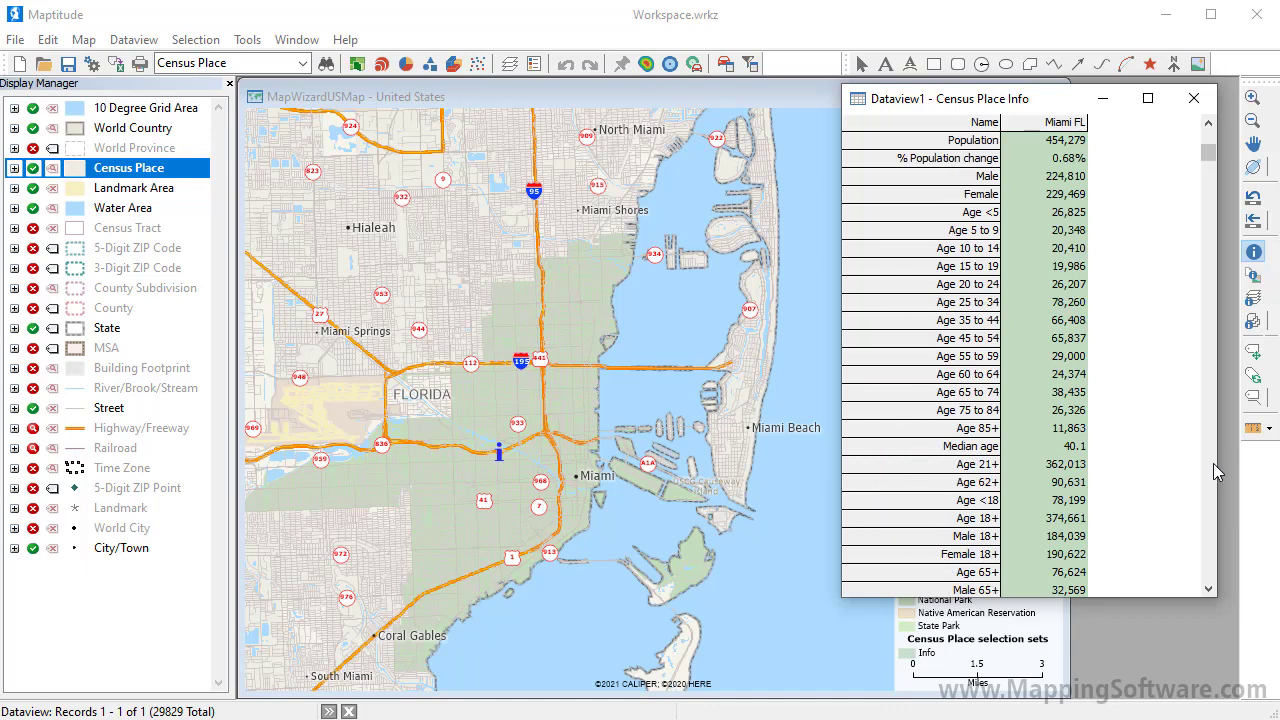
left_click(1214, 464)
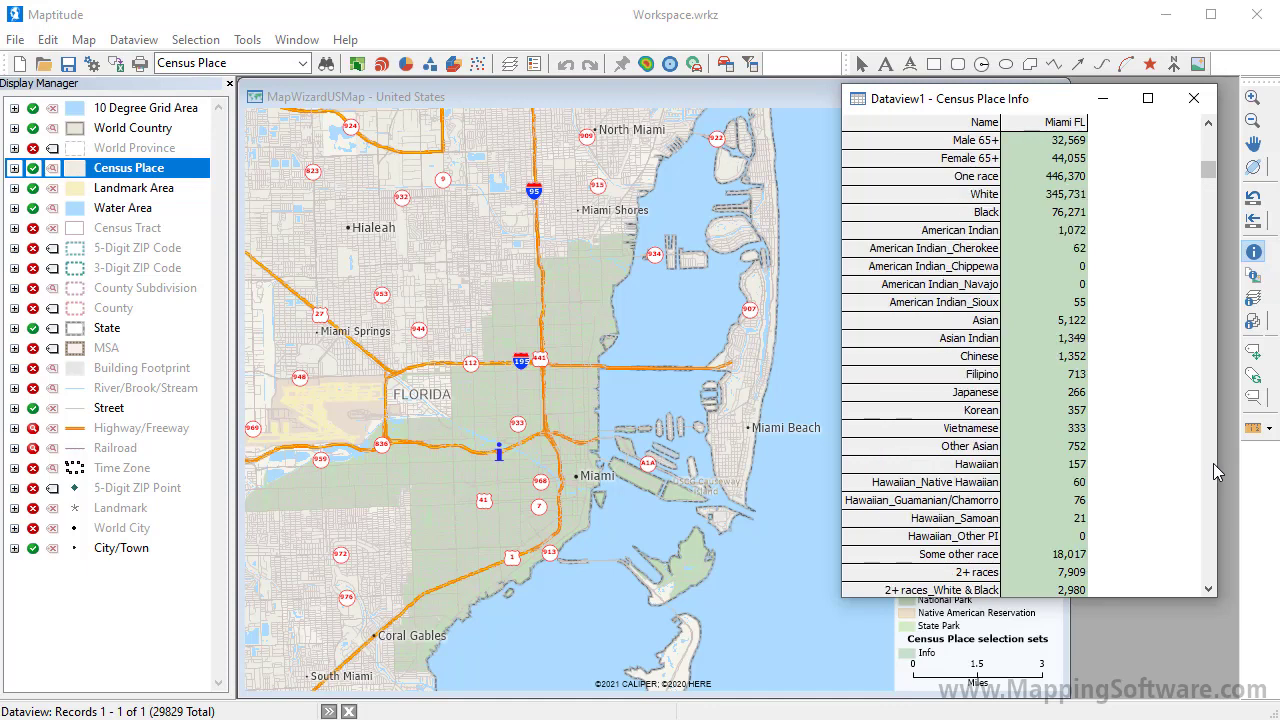
left_click(1213, 463)
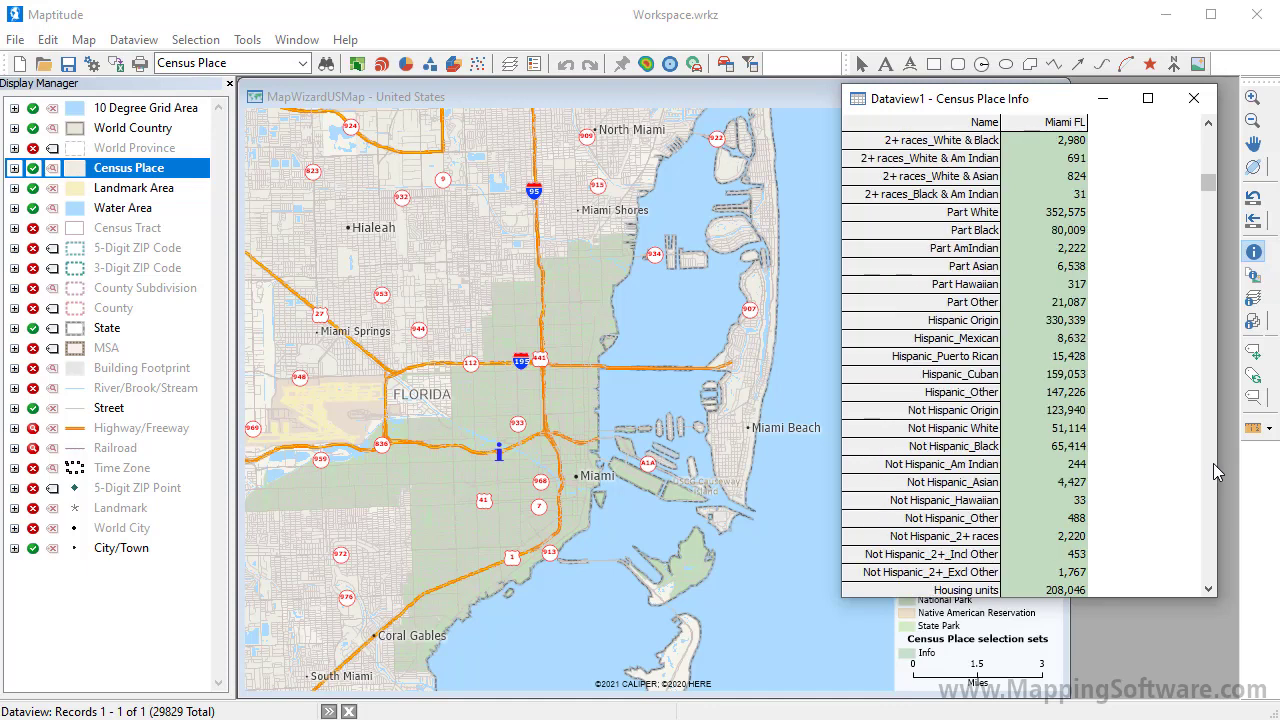
left_click(1213, 463)
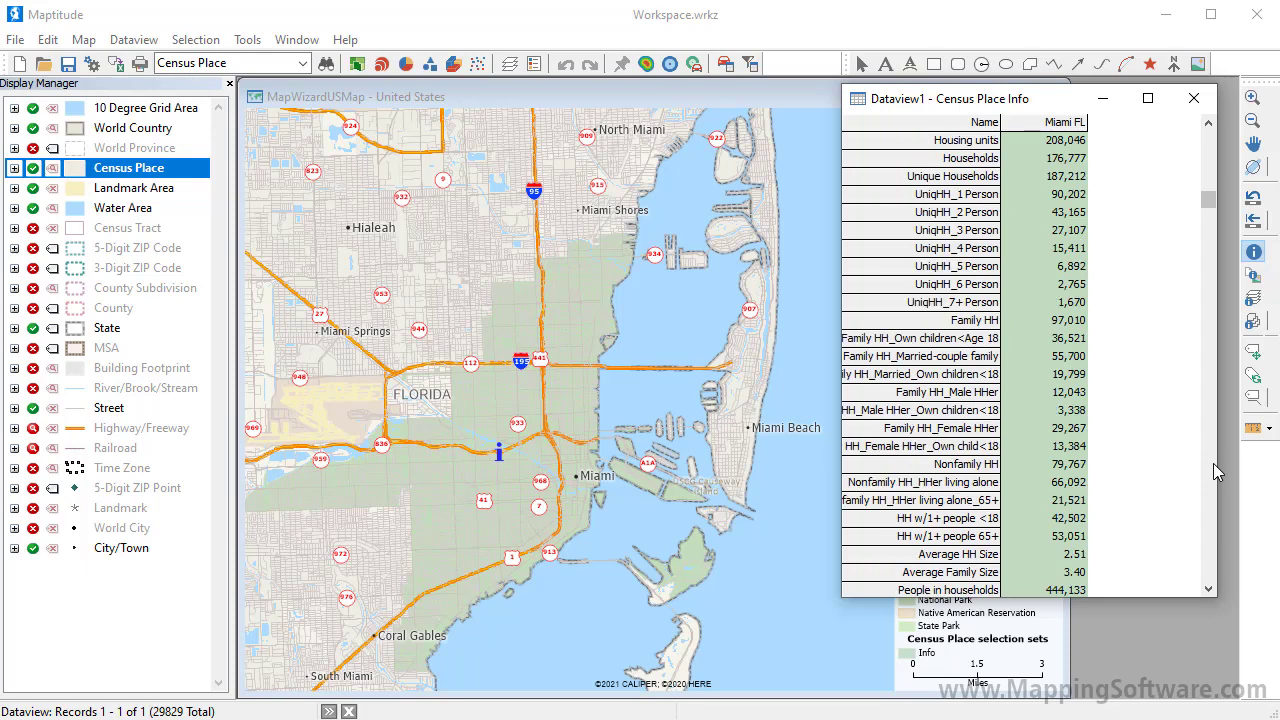
Add Miami Beach to the Info window, scroll back to the top, then close it.
left_click(757, 385)
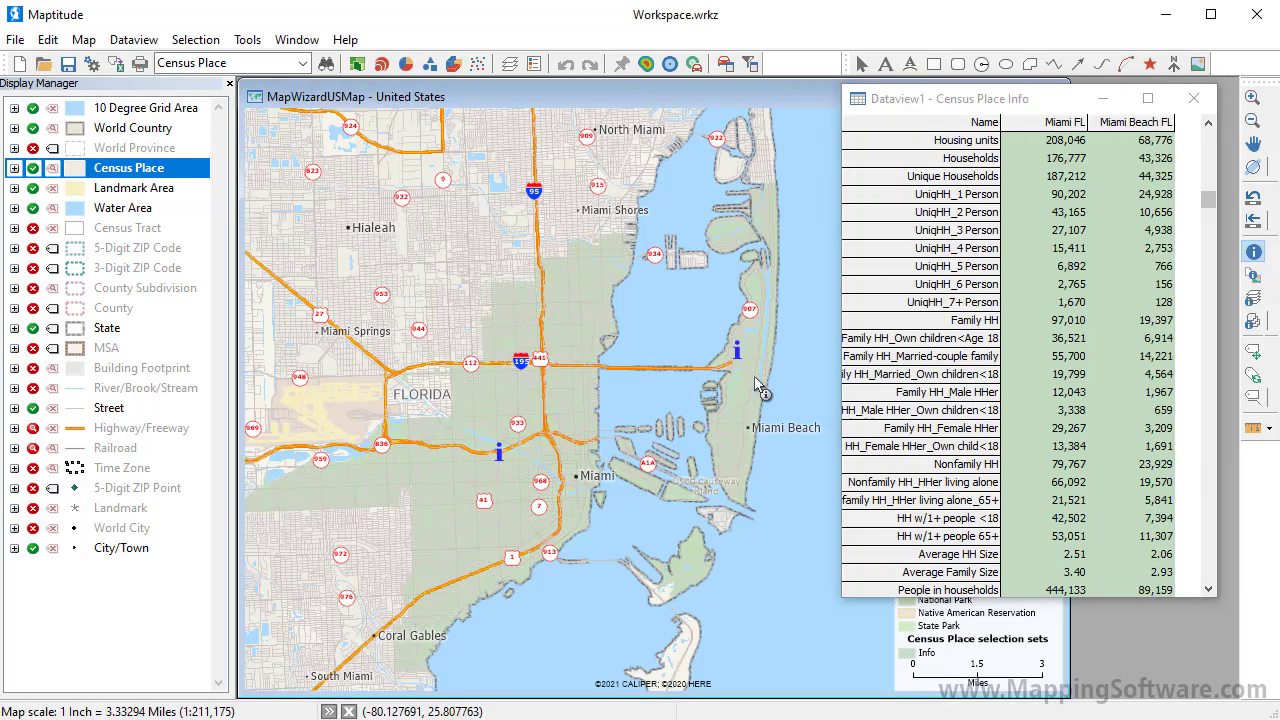
left_click(1208, 204)
left_click_drag(1208, 204, 1208, 137)
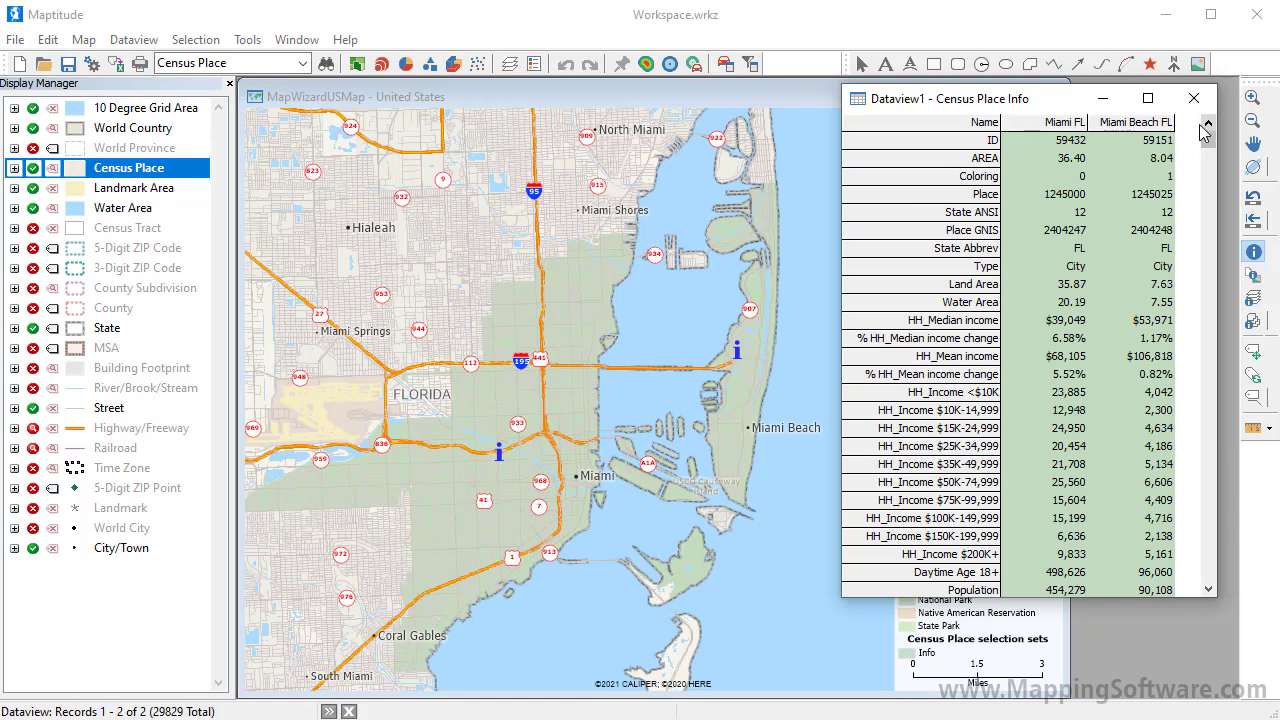
left_click(1192, 98)
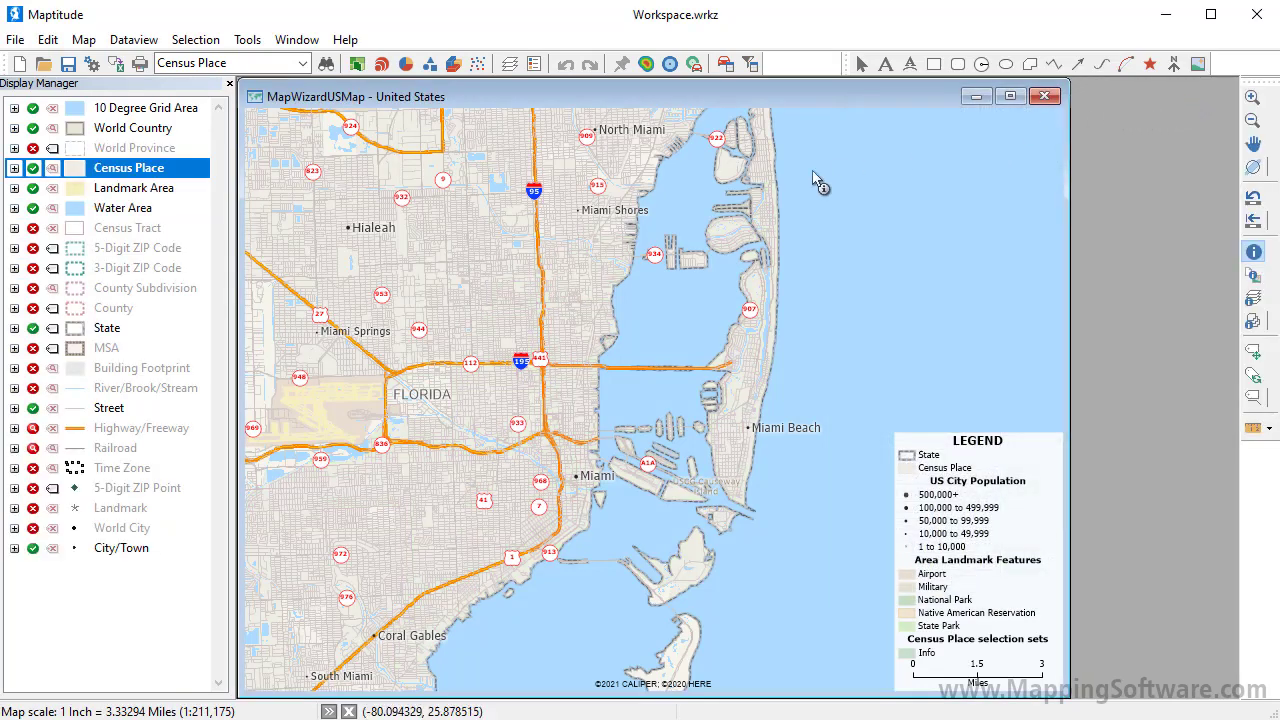
Open a new Census Place dataview and enlarge its window.
right_click(175, 175)
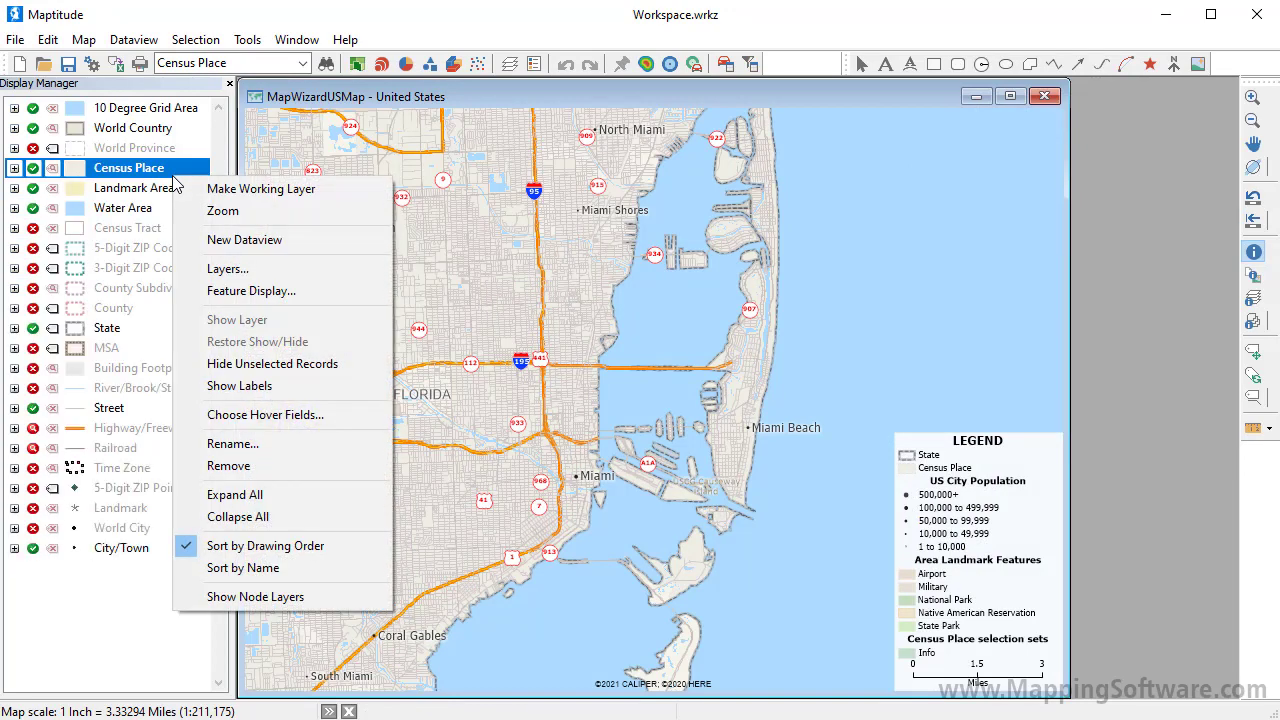
left_click(243, 240)
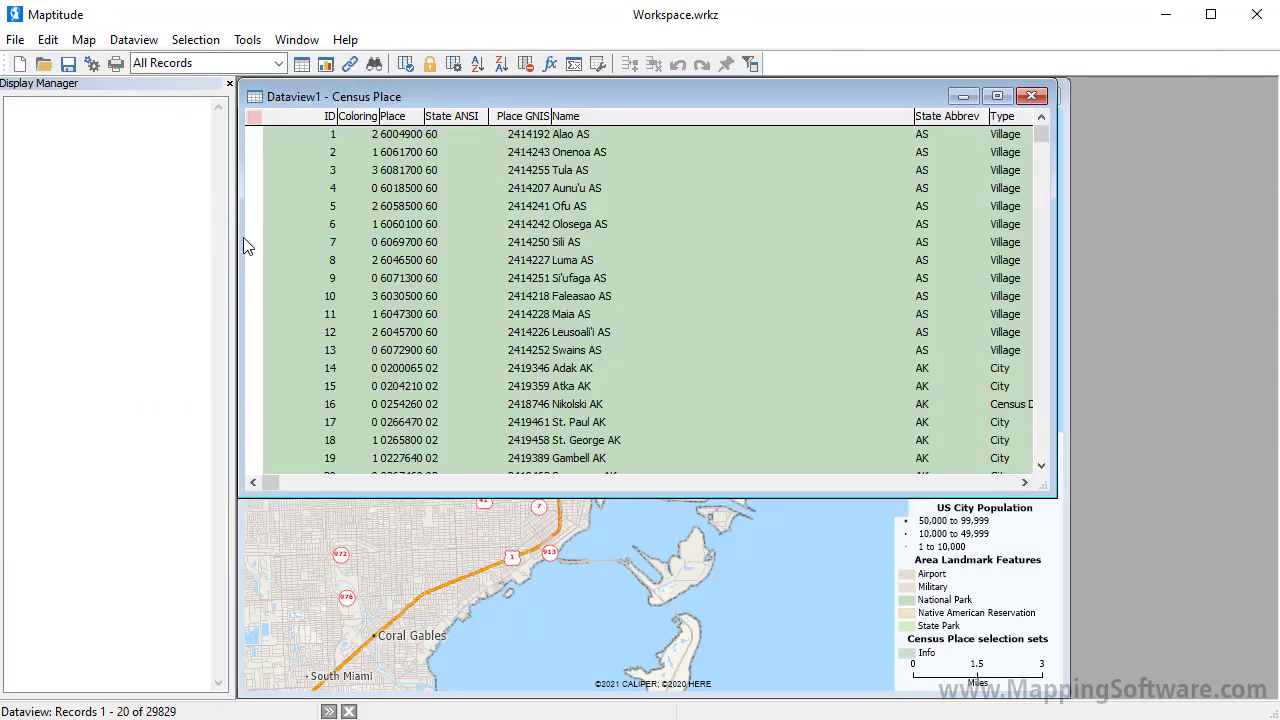
left_click_drag(1049, 489, 1238, 553)
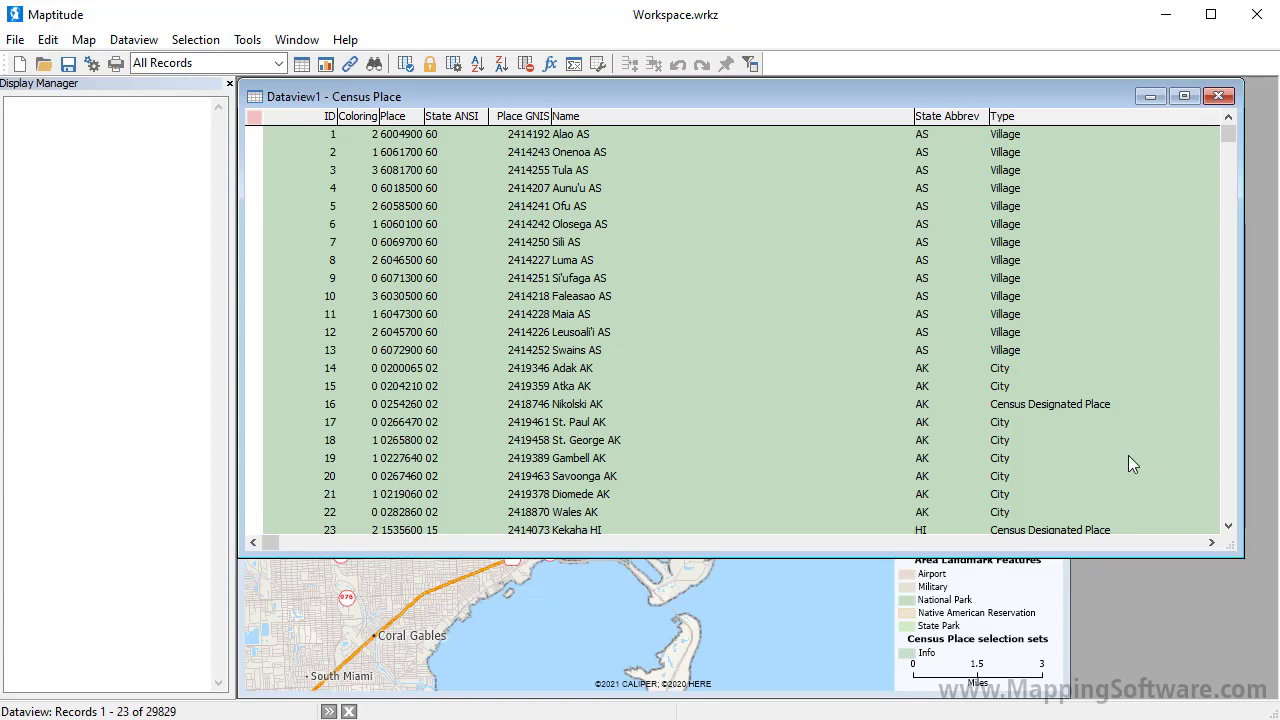
Narrow the Name and Type columns and select the ID through Place GNIS columns.
left_click_drag(913, 116, 667, 131)
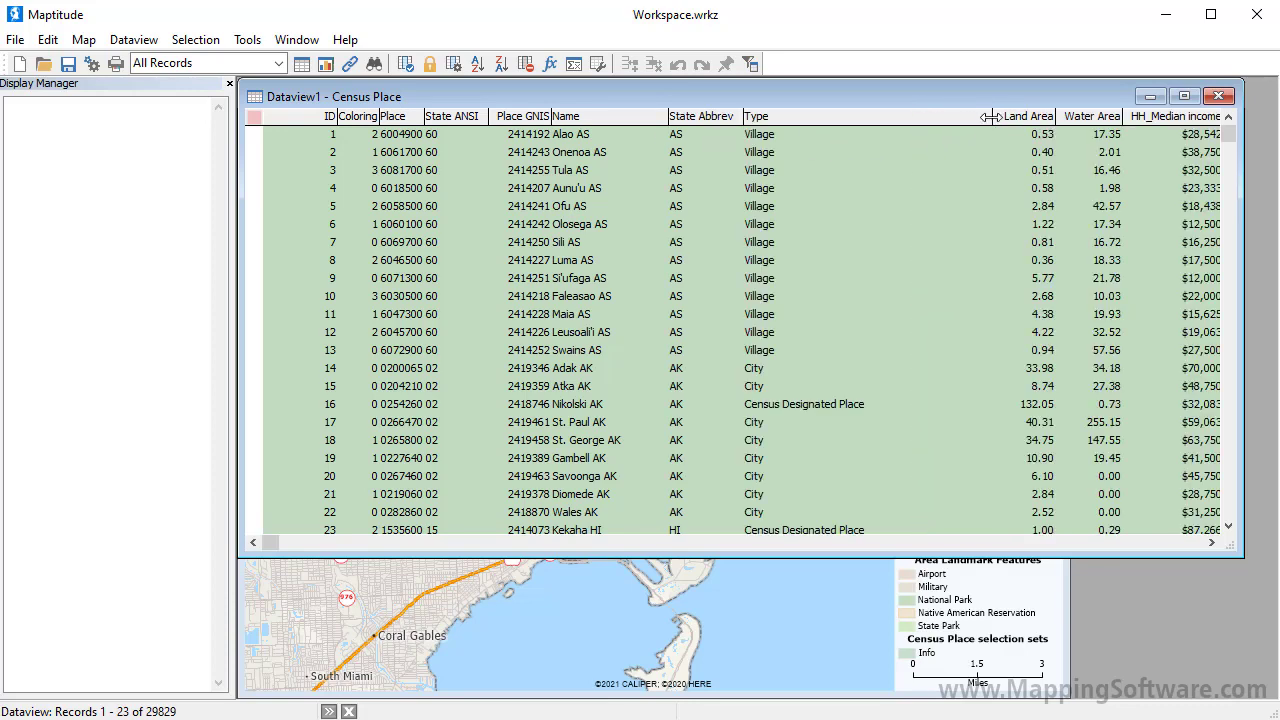
left_click_drag(993, 116, 885, 139)
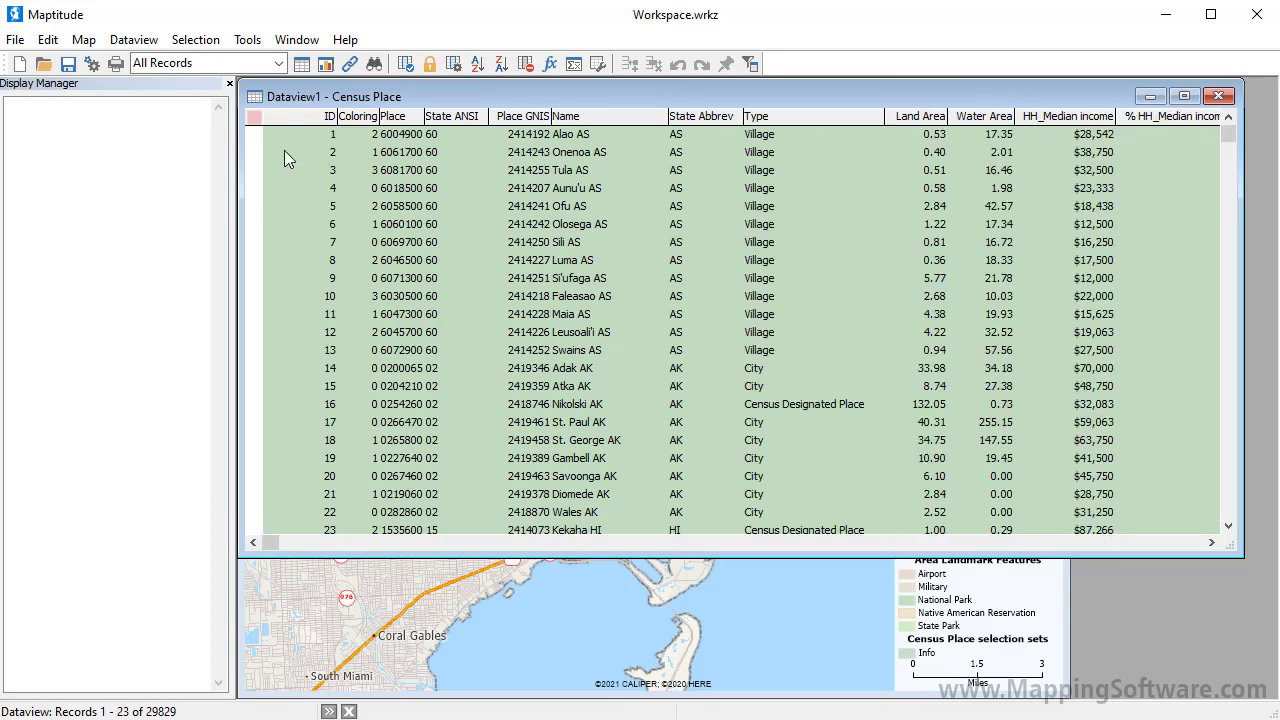
left_click_drag(294, 150, 525, 197)
Hide the ID through Place GNIS columns and lock the Name column.
left_click(528, 63)
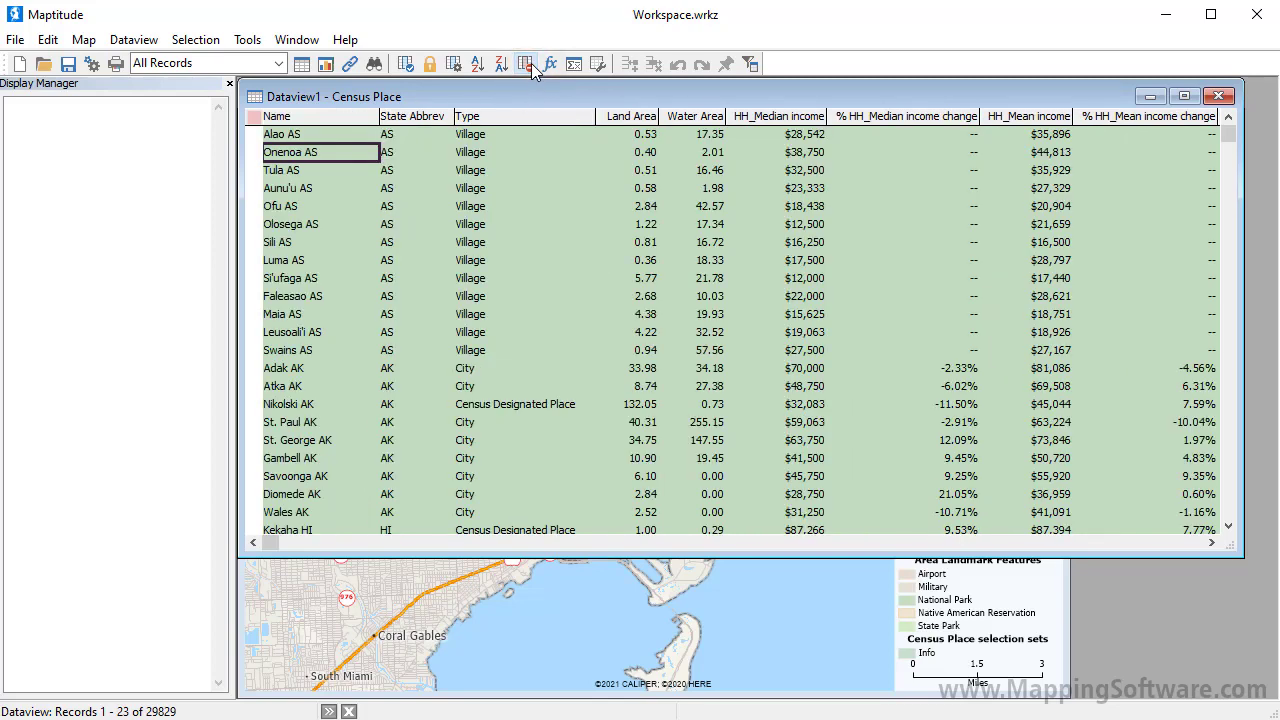
left_click(364, 117)
left_click(431, 70)
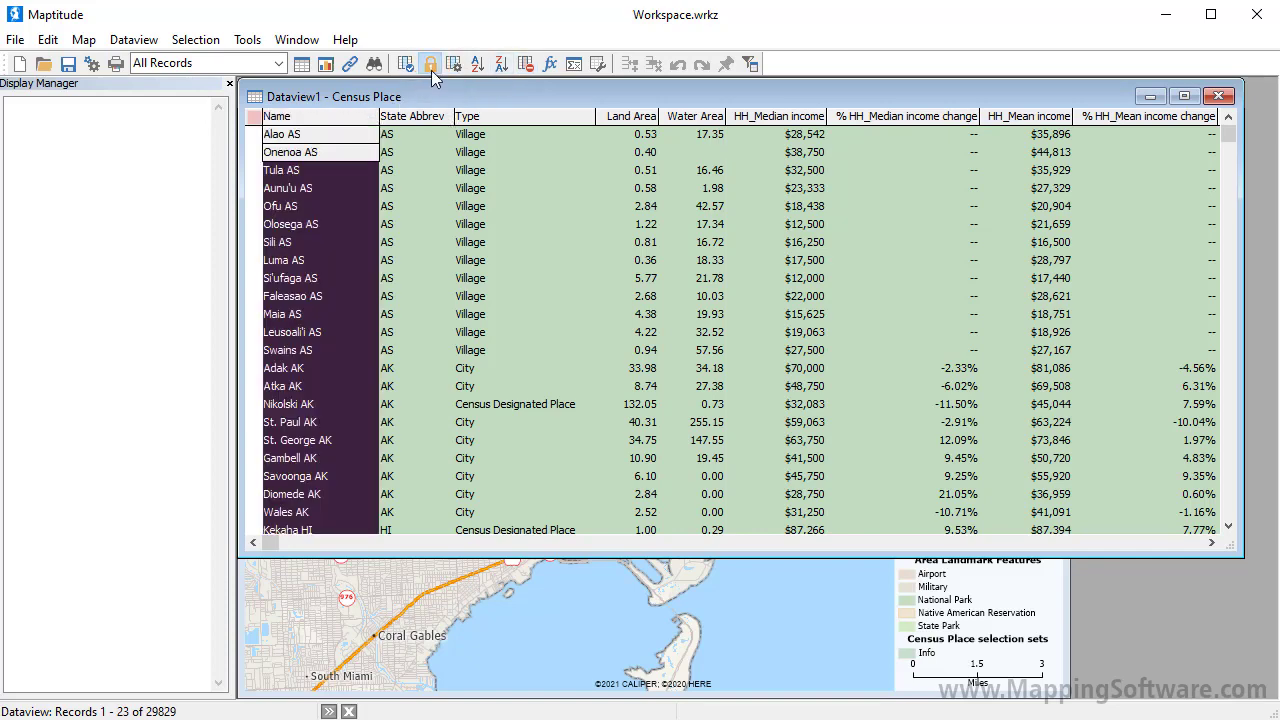
Sort the places by Population in descending order.
left_click(1103, 547)
left_click(1103, 547)
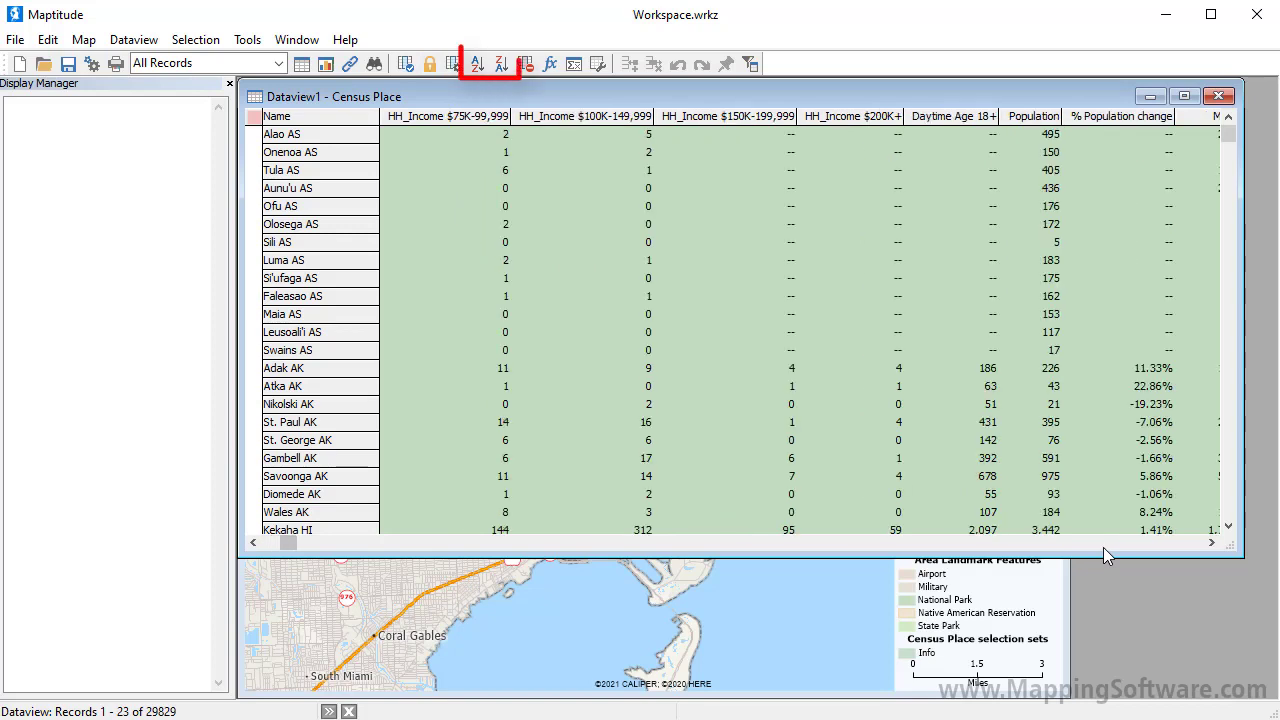
left_click(1028, 116)
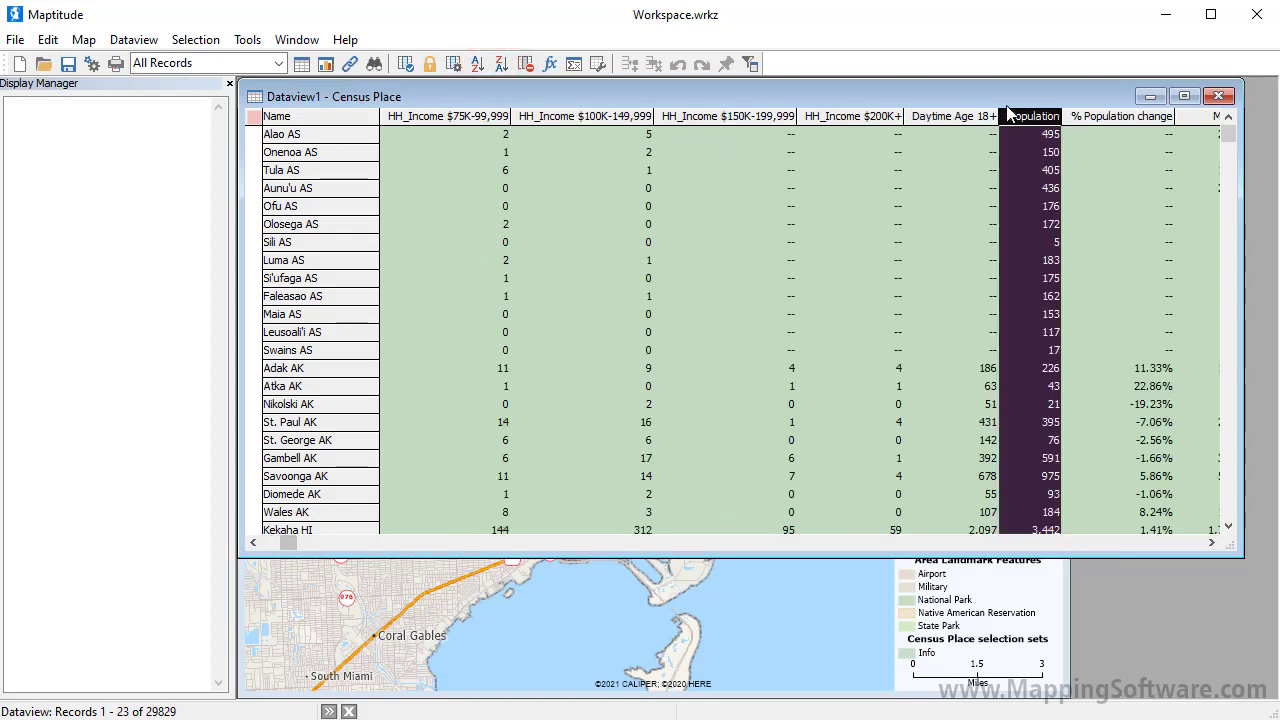
left_click(501, 64)
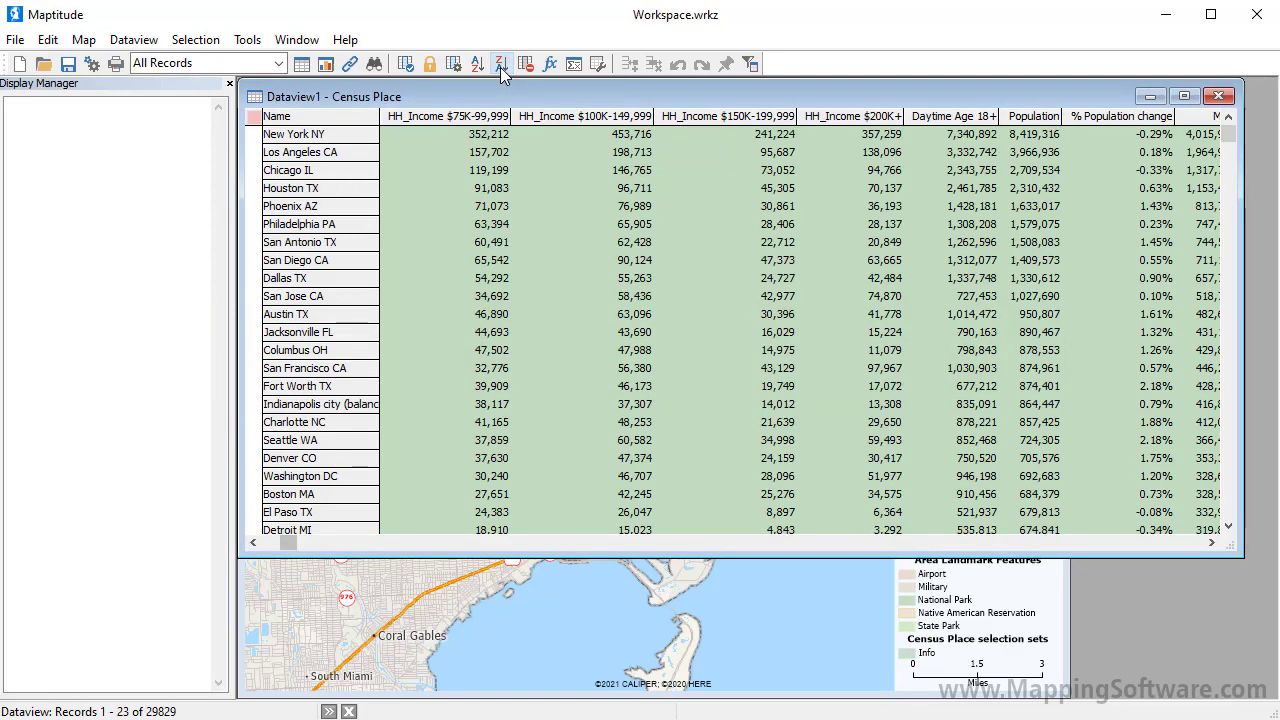
Create a formula field named Density computed as Population / AREA.
left_click(551, 64)
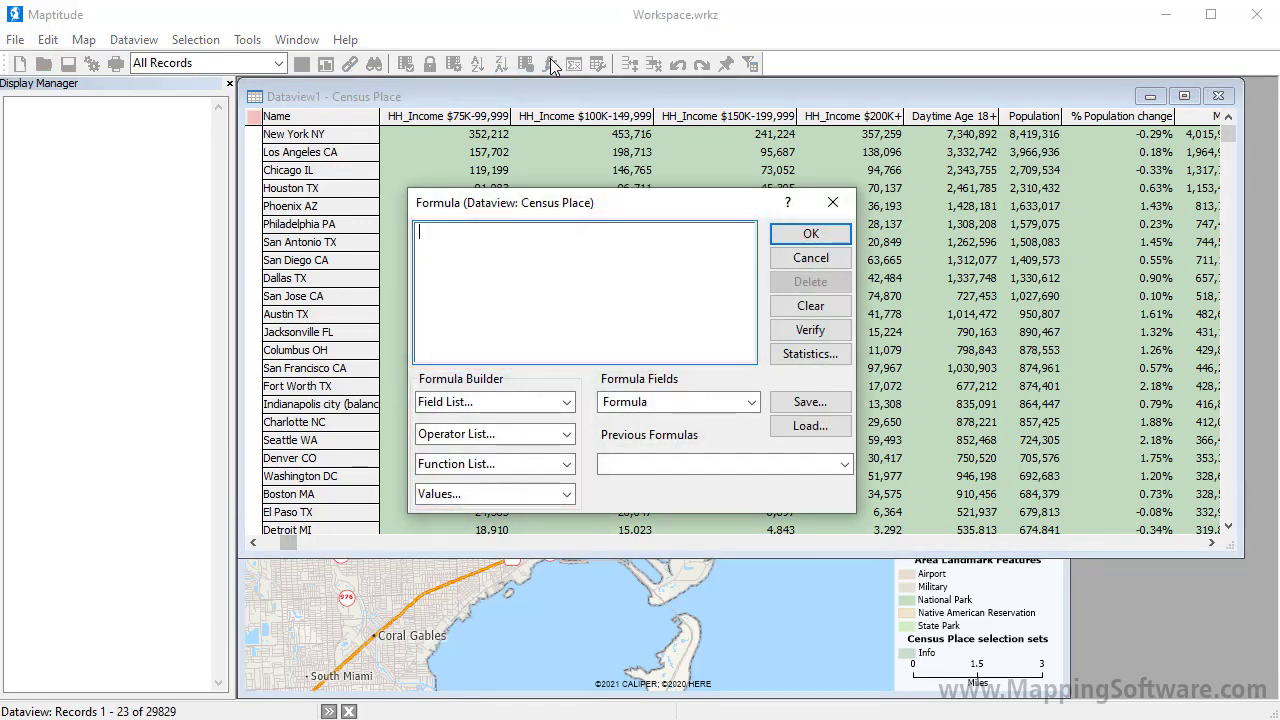
left_click(470, 404)
type("Population")
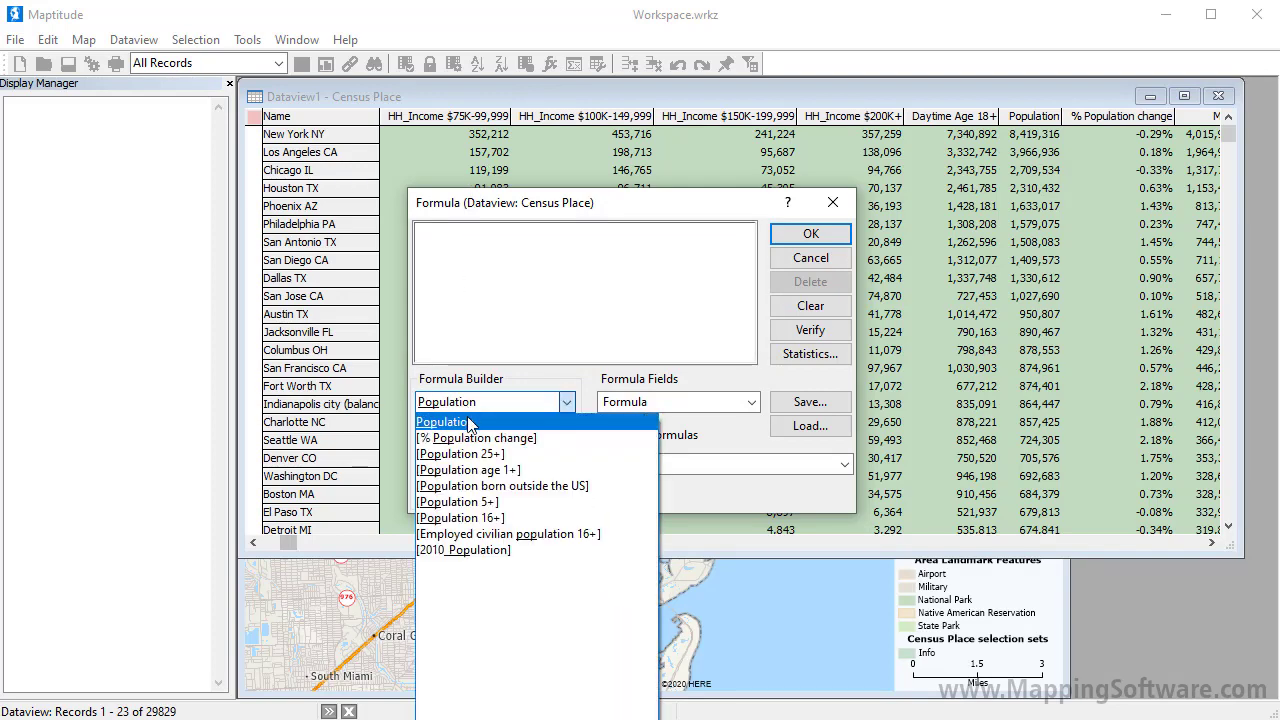
left_click(470, 424)
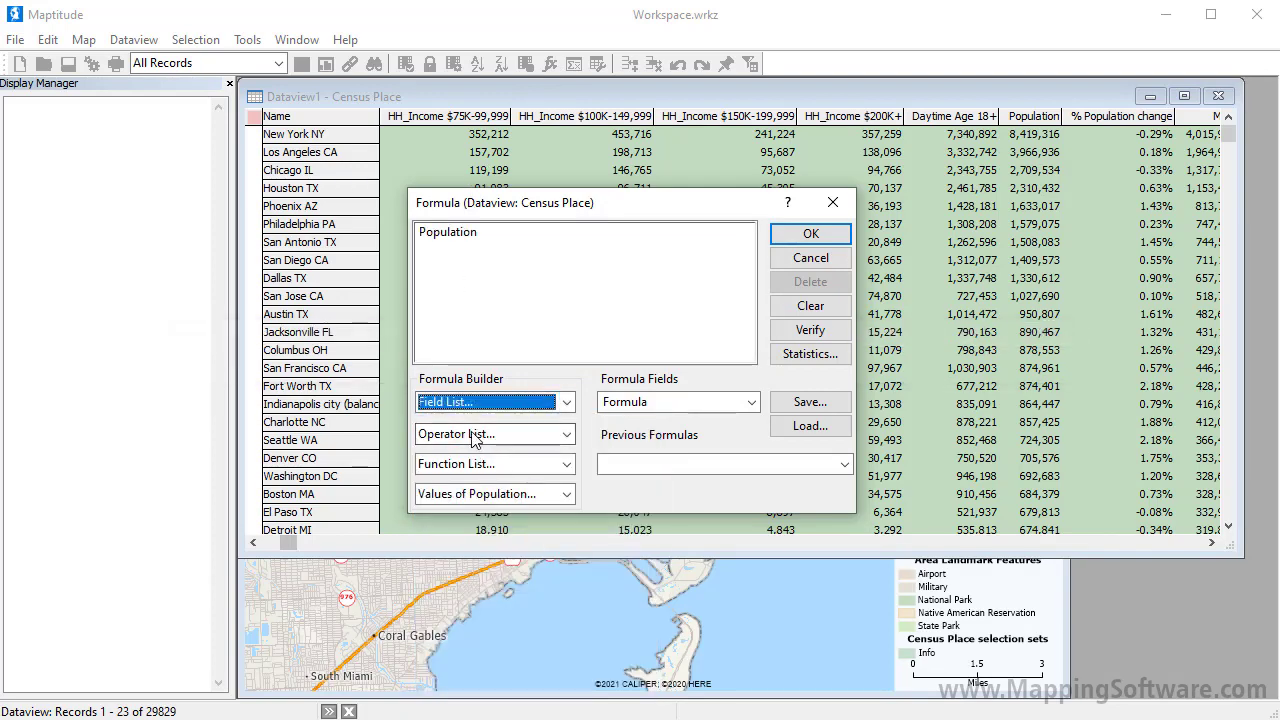
left_click(473, 434)
left_click(470, 524)
left_click(485, 402)
left_click(486, 453)
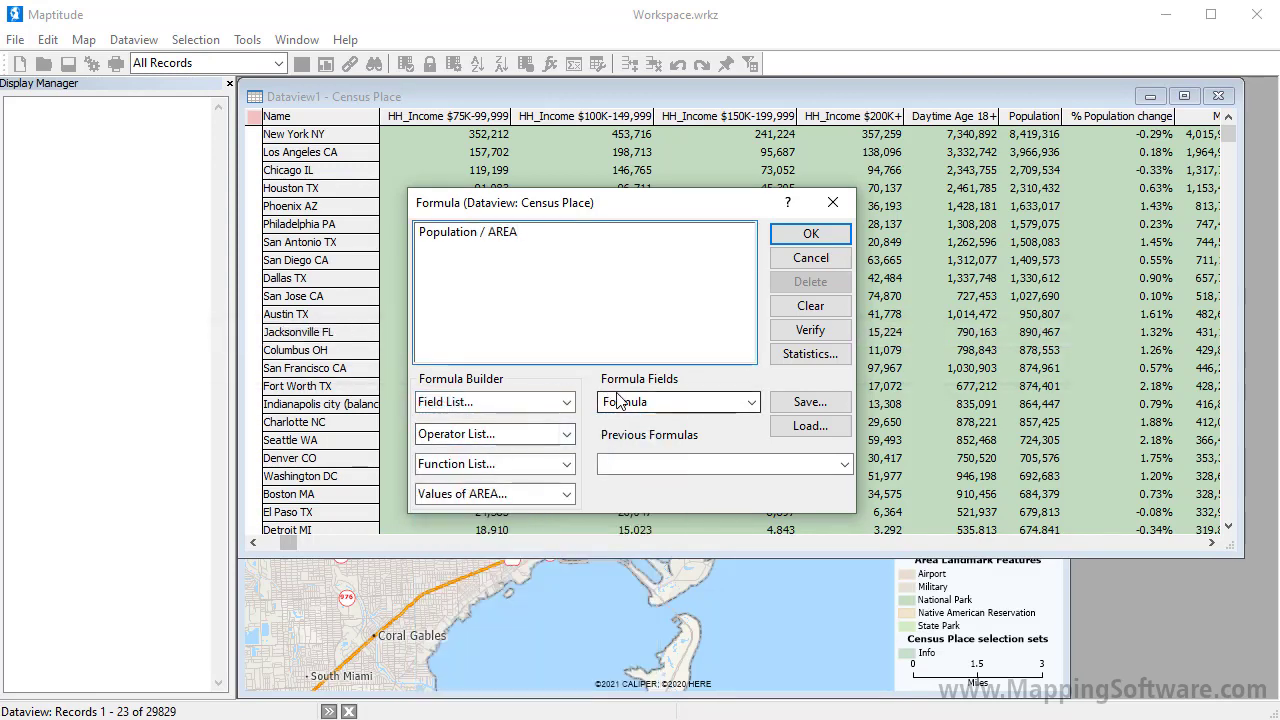
double_click(618, 401)
type("Density")
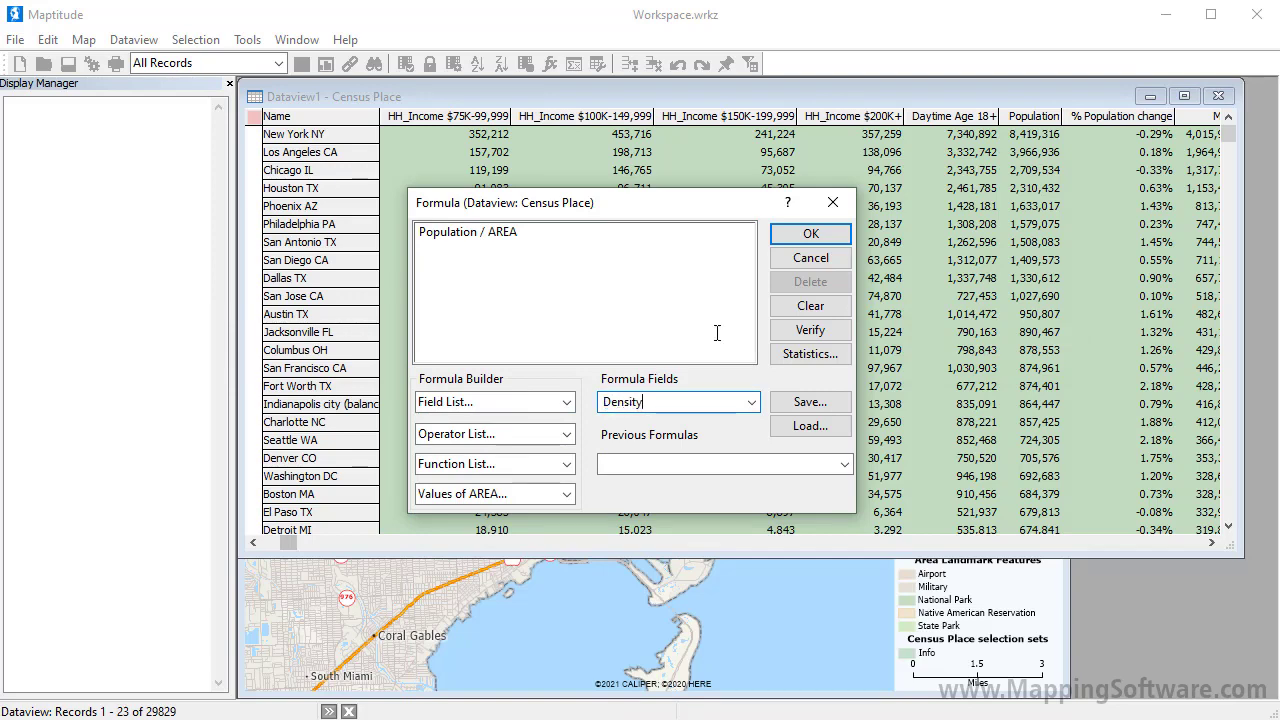
left_click(840, 235)
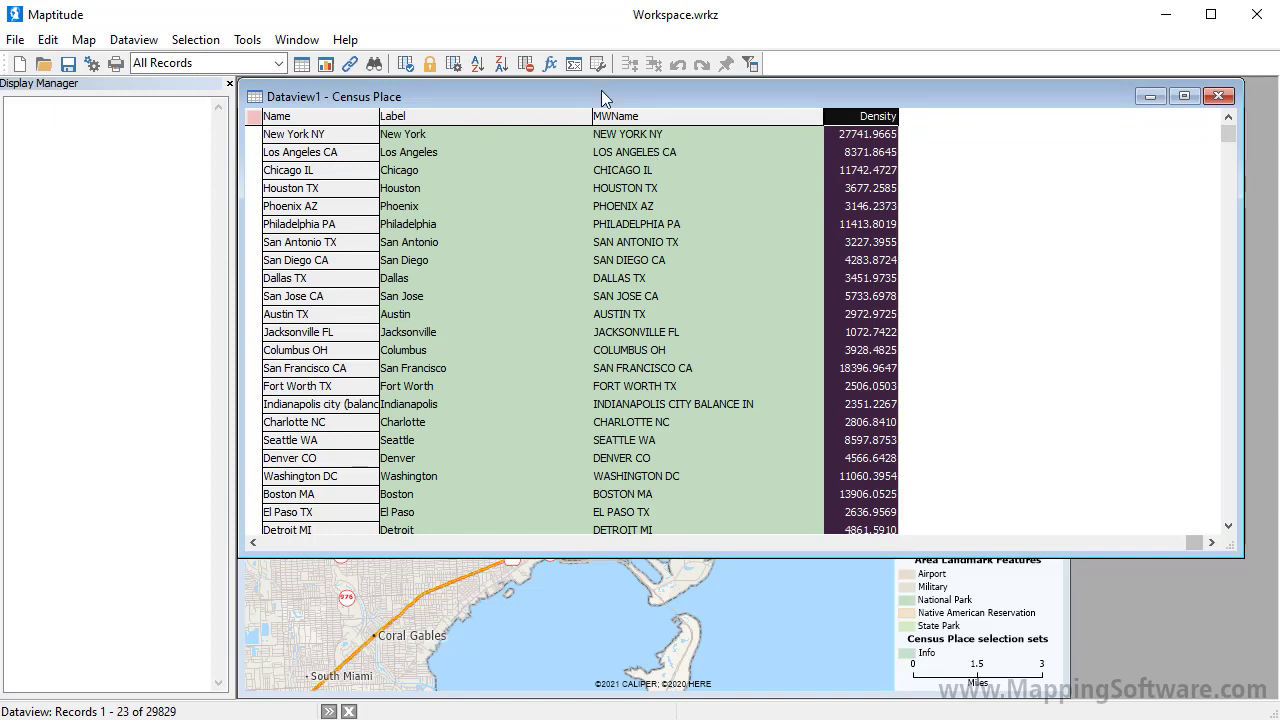
Build a Sum statistic over the HH_Income fields from $50K-74,999 through $200K+.
left_click(552, 63)
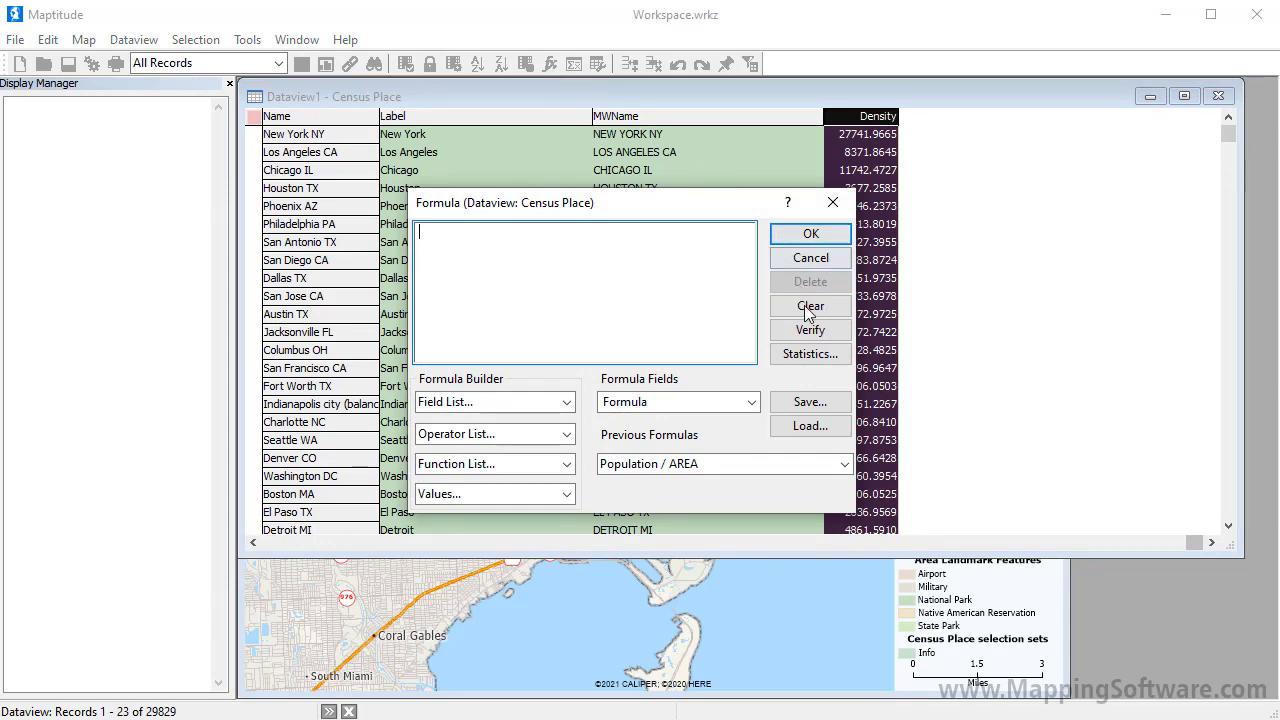
left_click(816, 360)
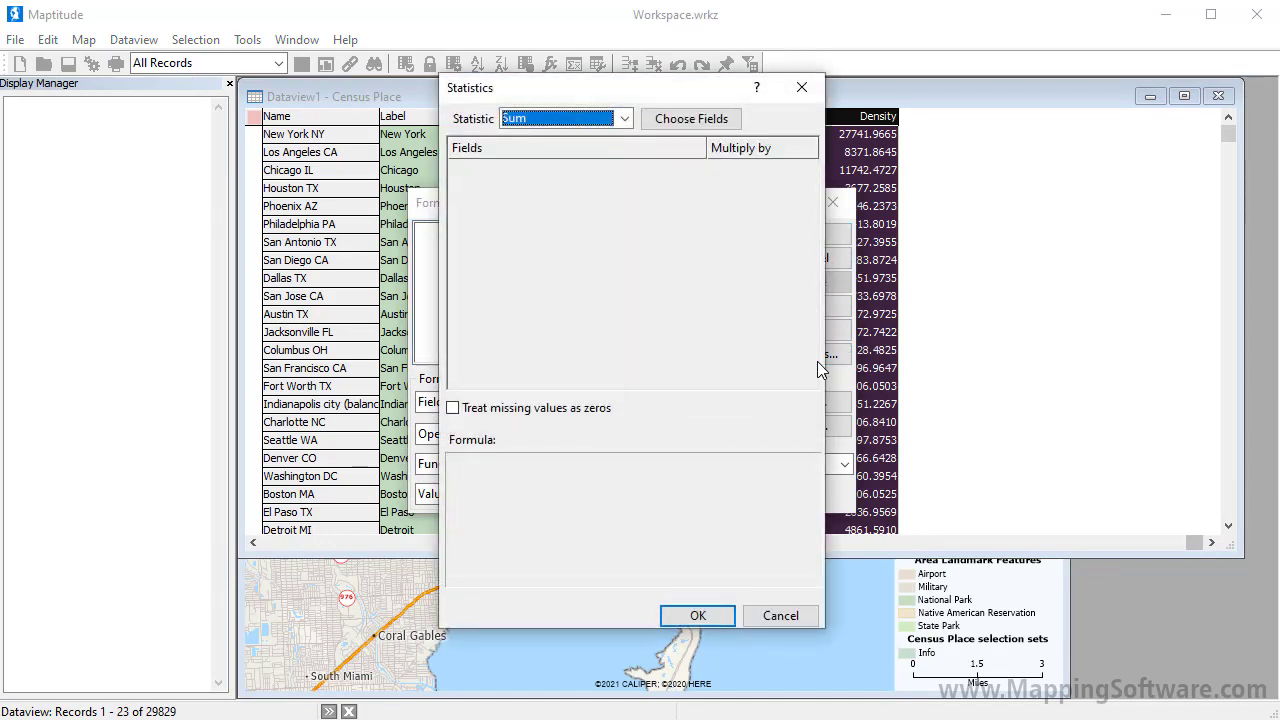
left_click(624, 118)
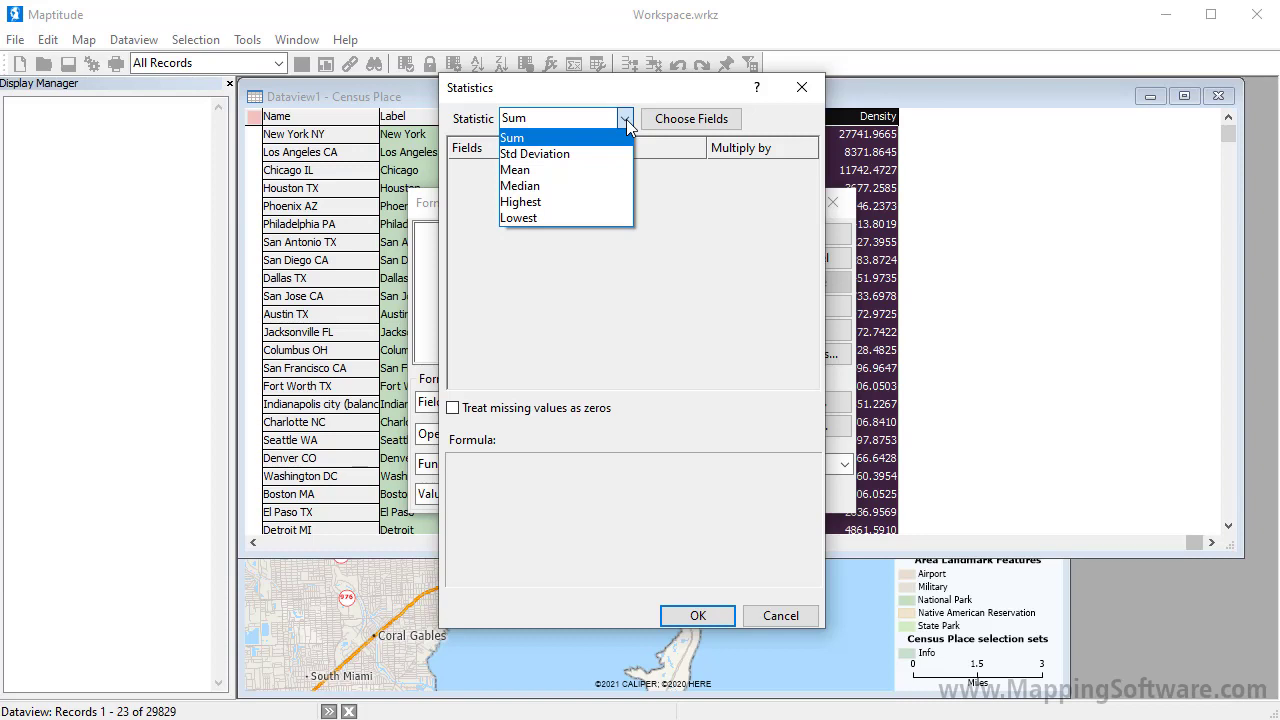
left_click(625, 119)
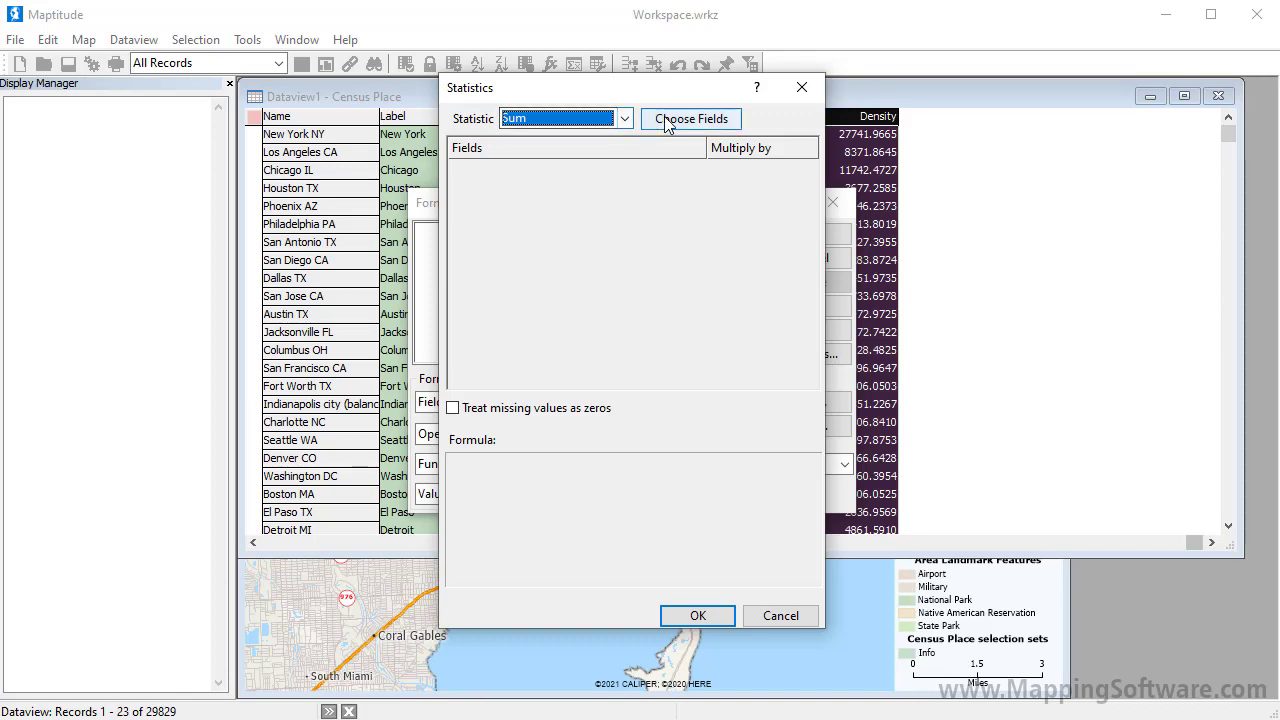
left_click(665, 120)
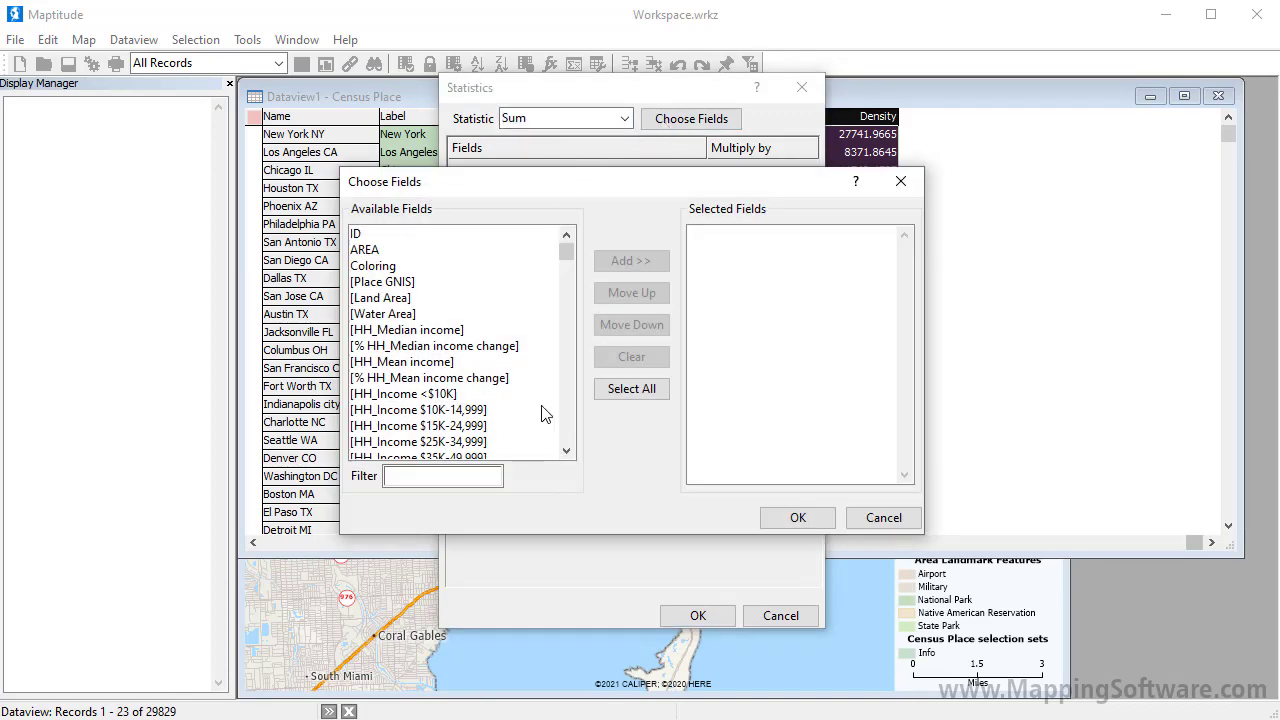
left_click(567, 451)
scroll(571, 451, "down", 2)
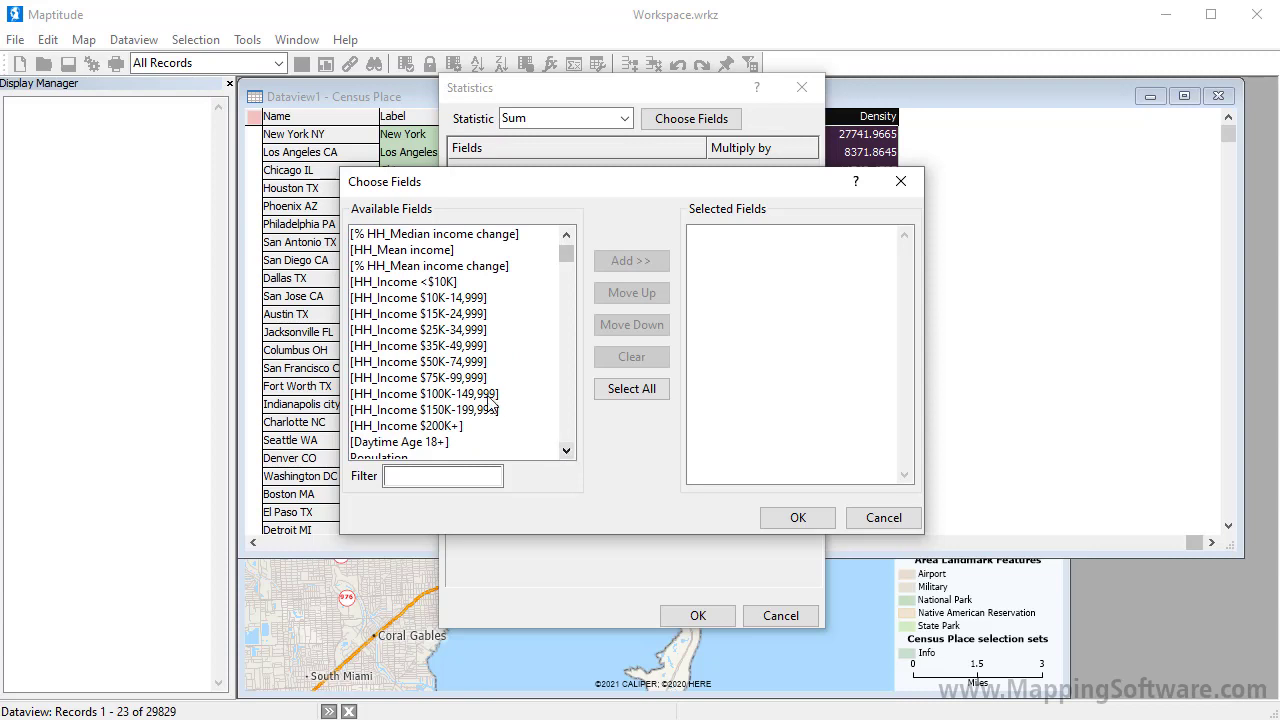
left_click(468, 364)
left_click(456, 426, "shift")
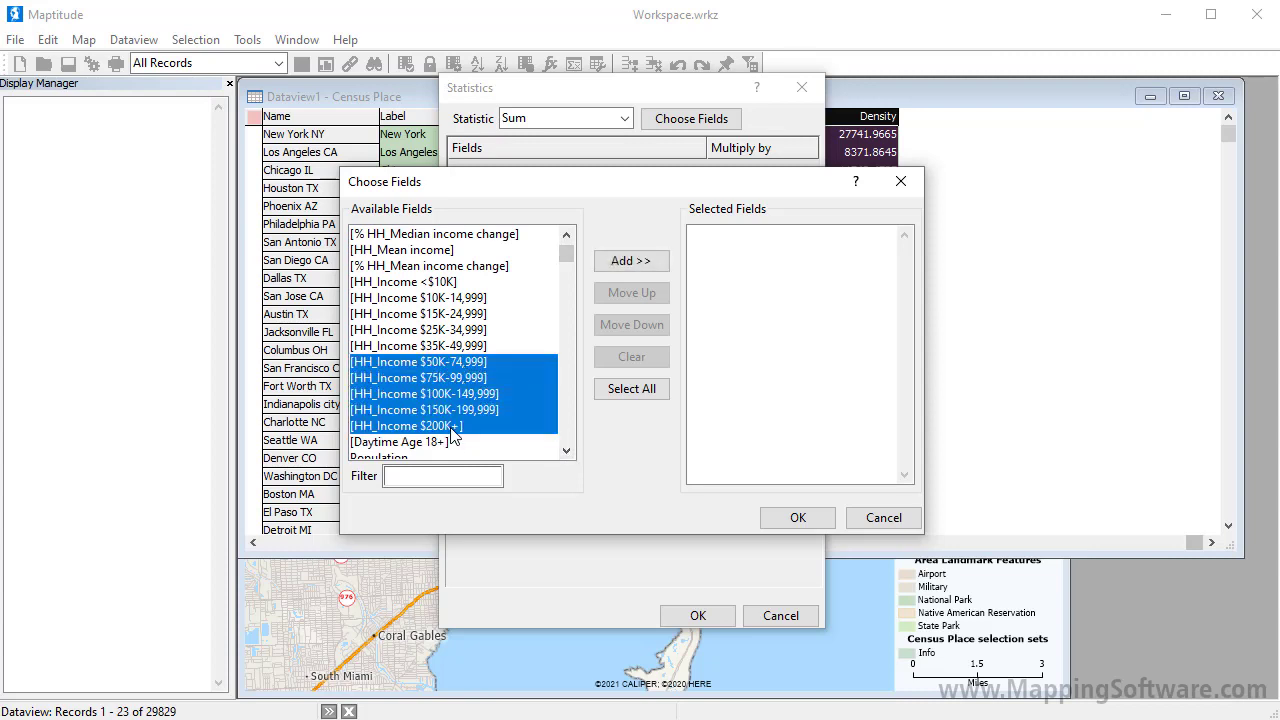
left_click(631, 261)
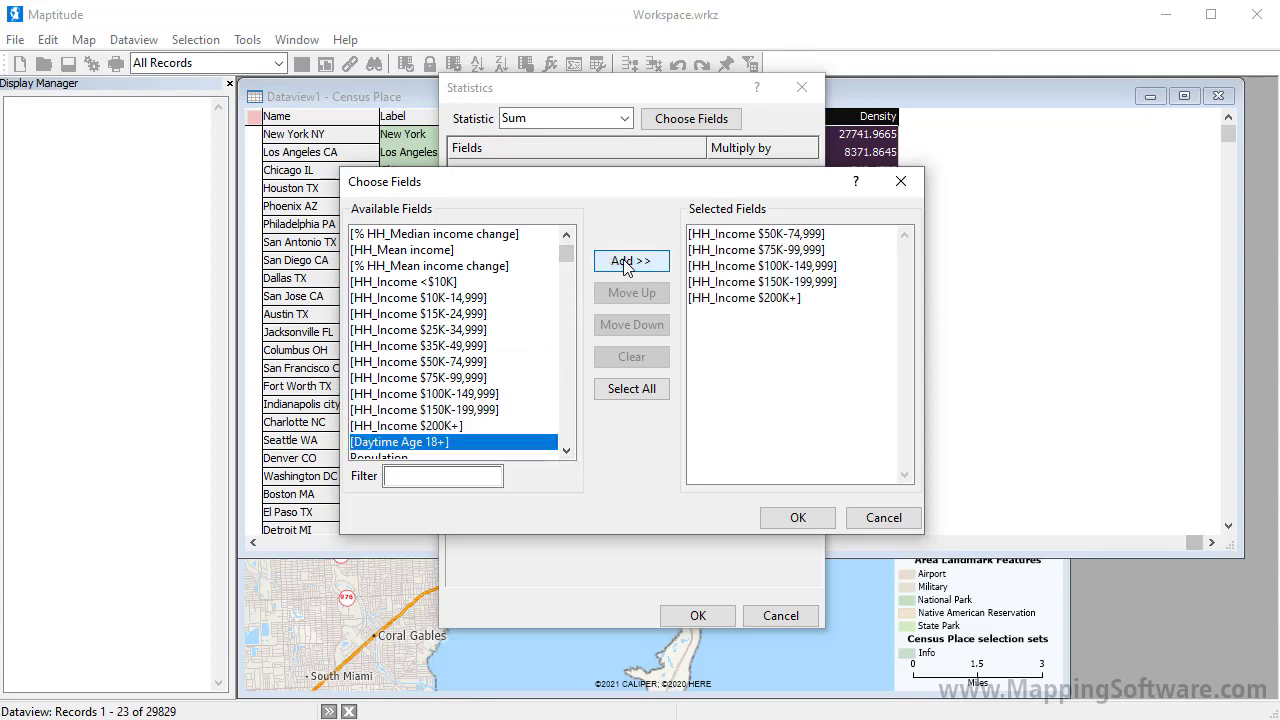
left_click(781, 515)
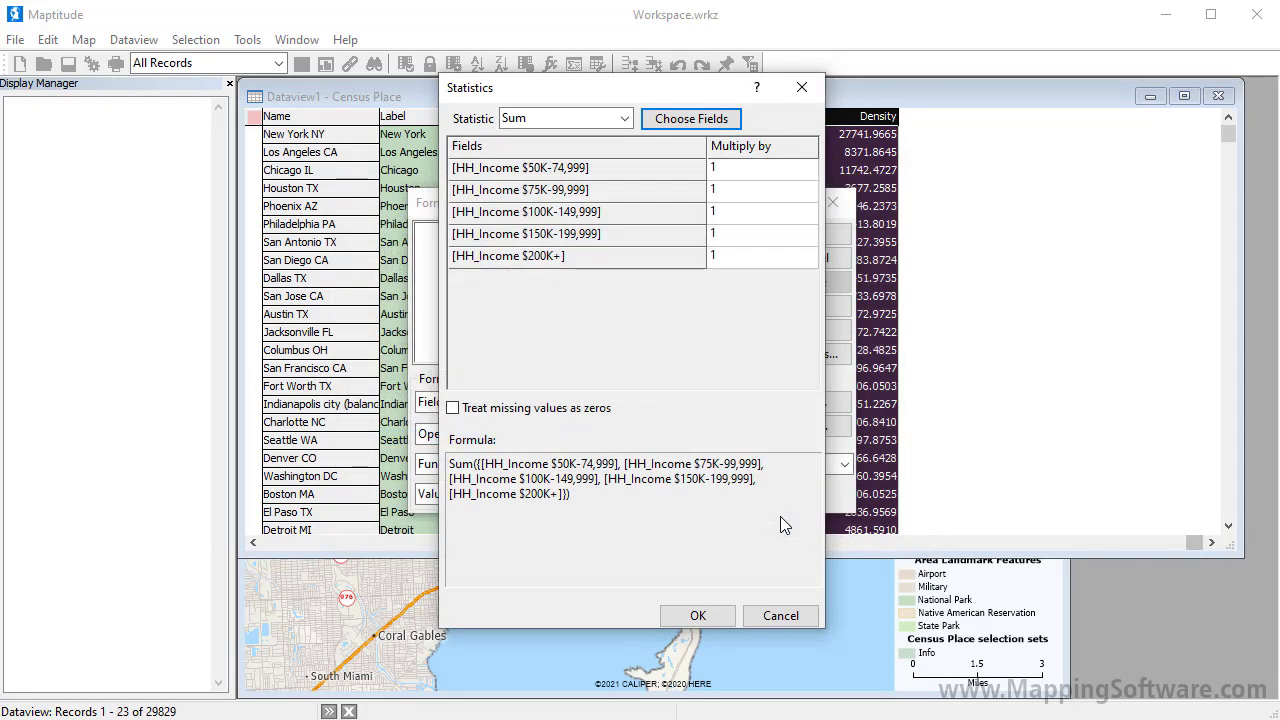
Insert the Sum formula and create it as the field 'HH with Income >$50k'.
left_click(712, 610)
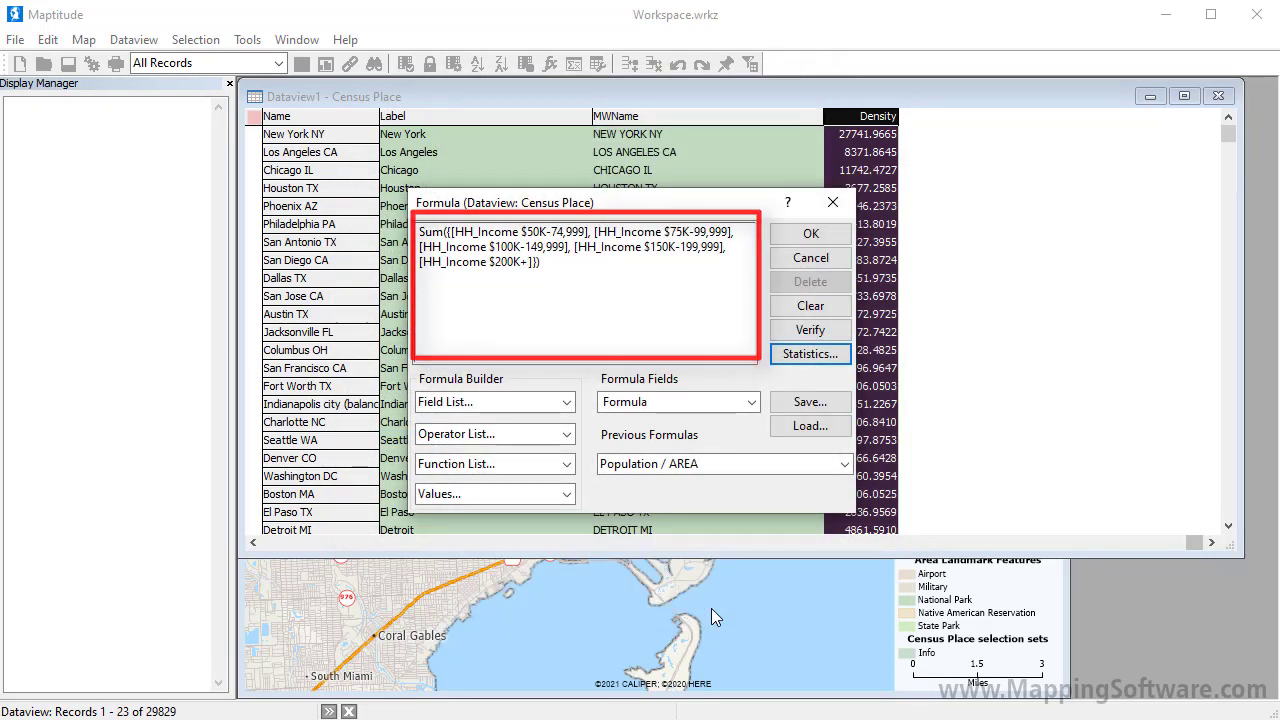
left_click(626, 401)
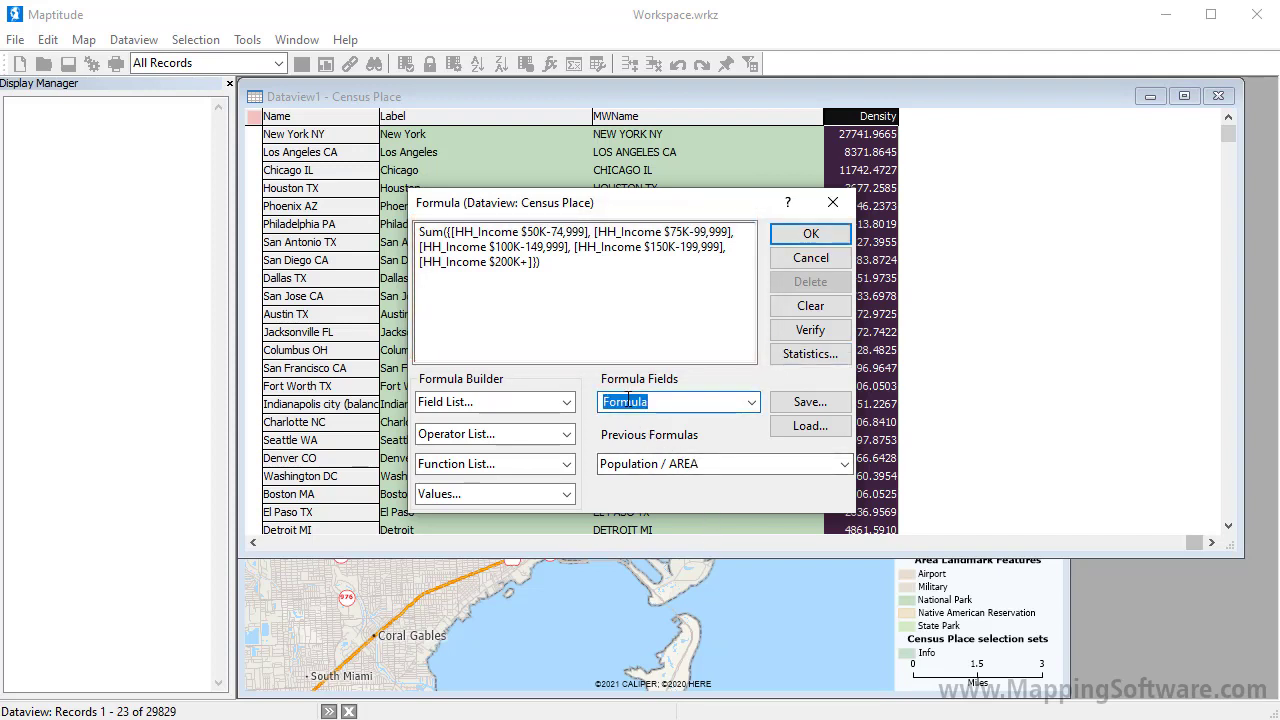
type("HH with Income")
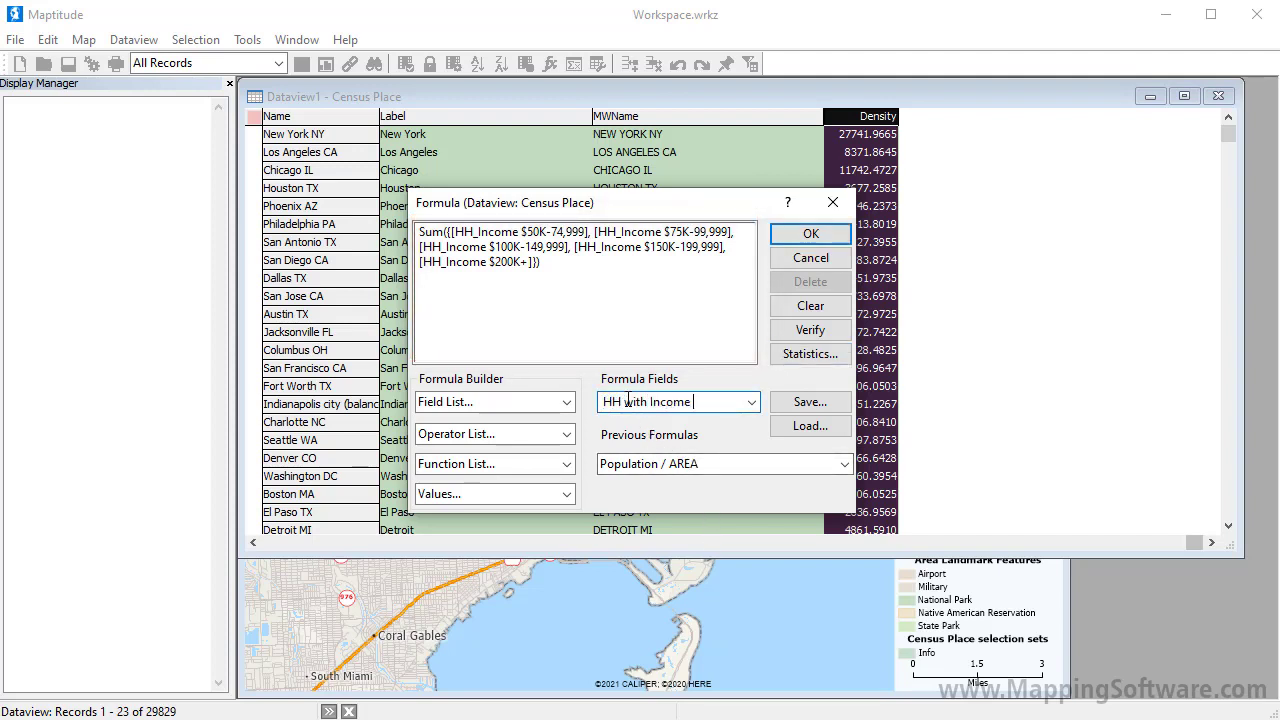
type(" >$50k")
left_click(811, 233)
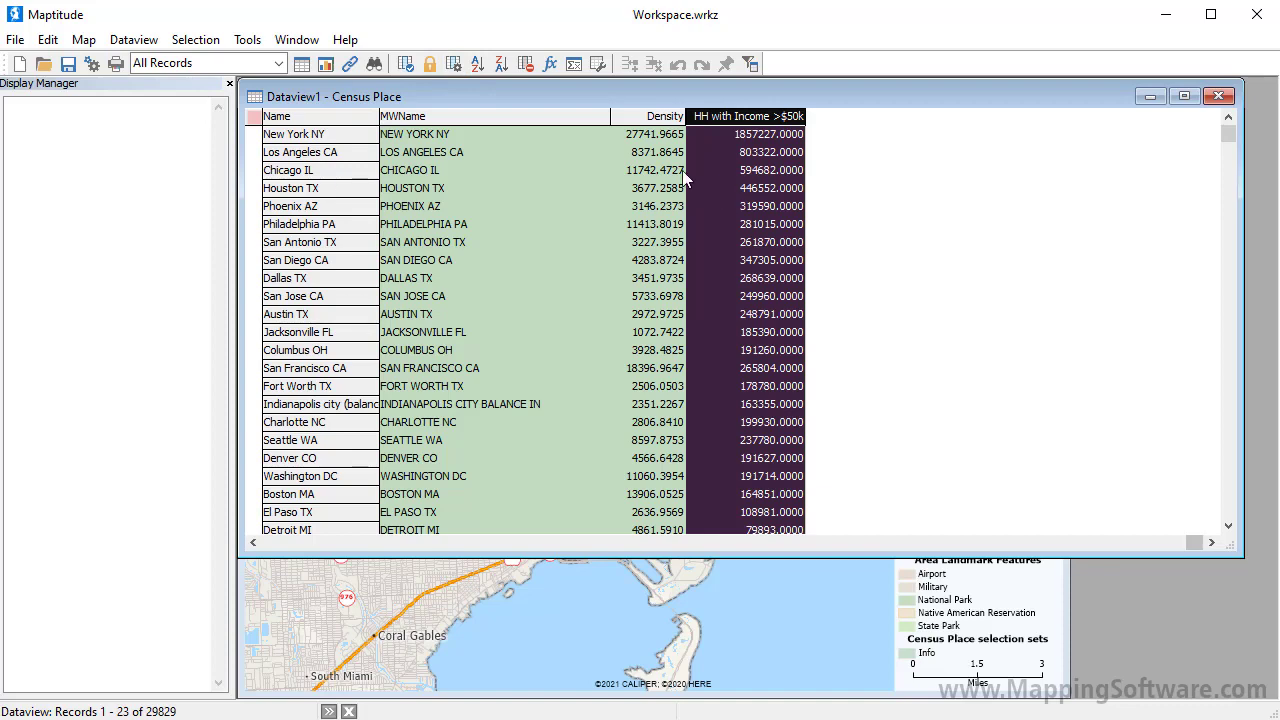
Give the Density and 'HH with Income >$50k' fields the 12,345 number format.
left_click(454, 63)
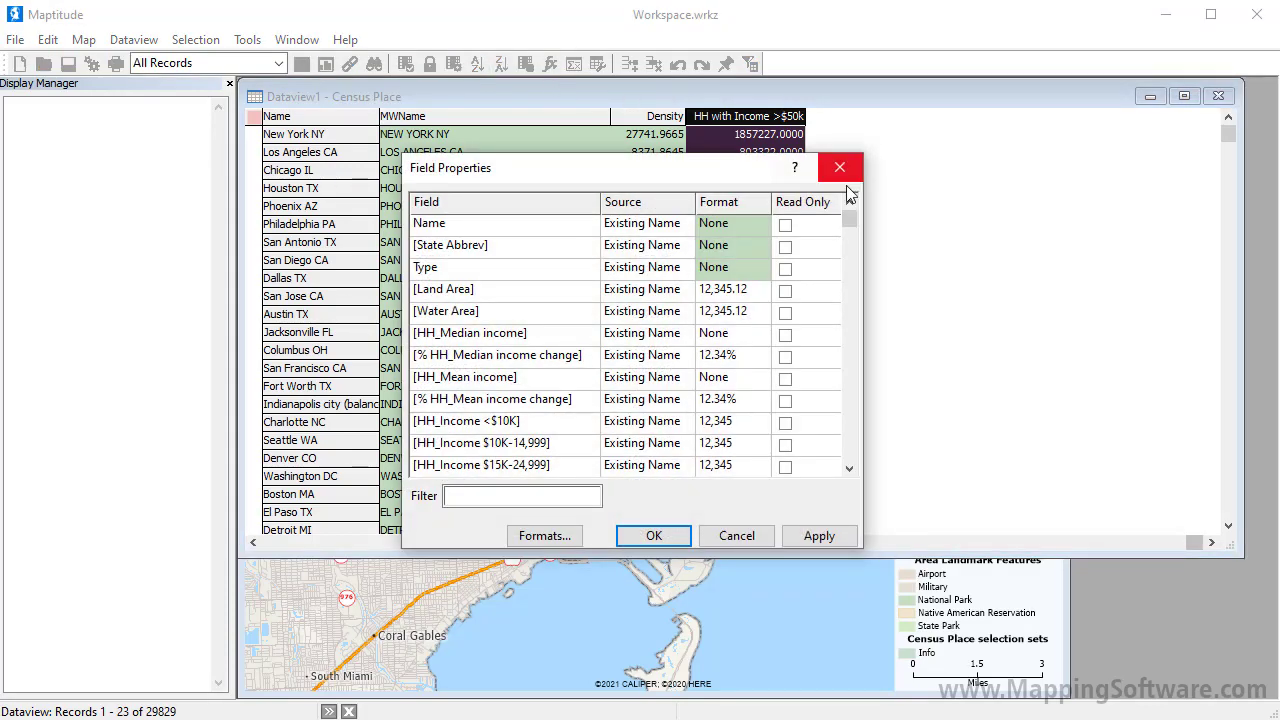
left_click_drag(849, 218, 851, 485)
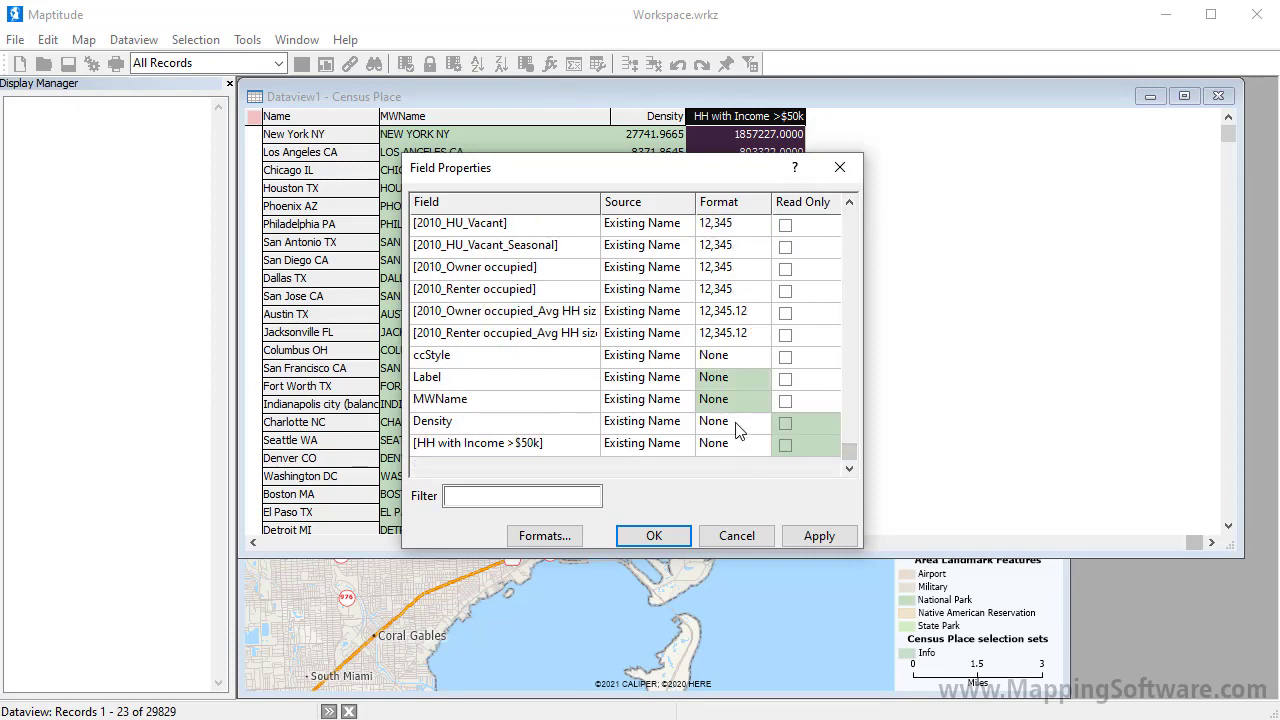
left_click_drag(737, 430, 737, 447)
left_click(762, 446)
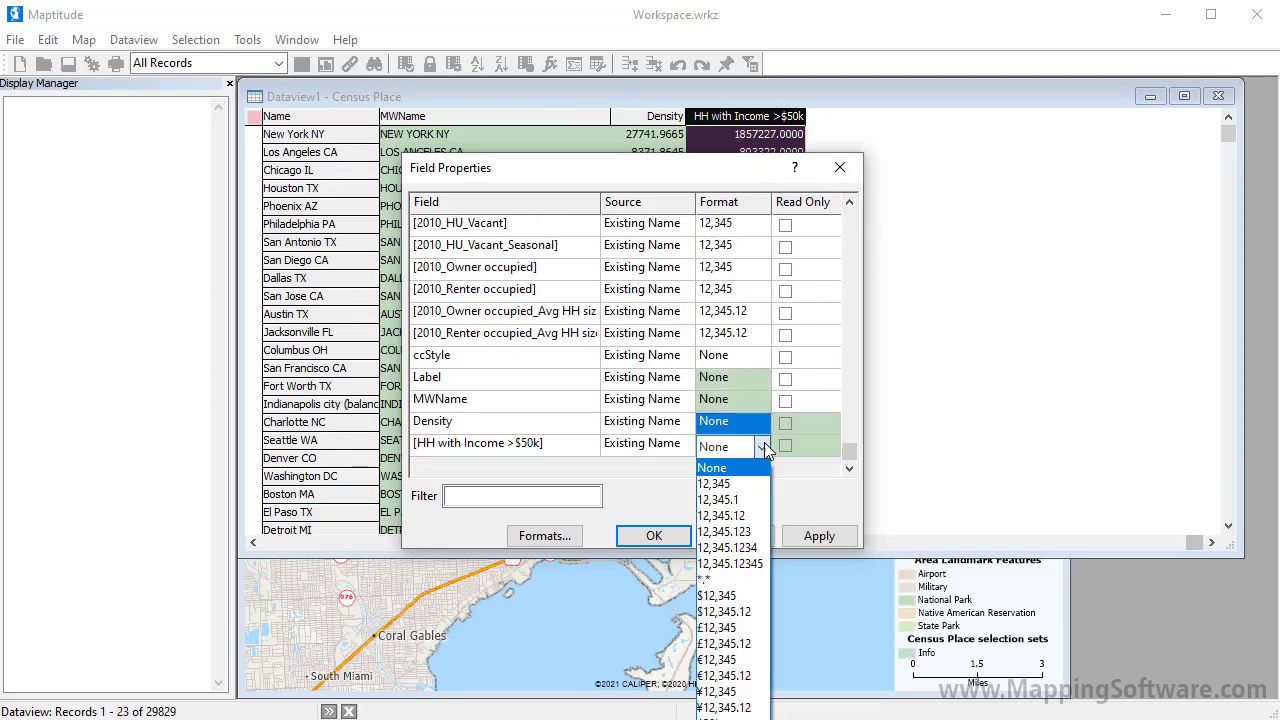
left_click(715, 484)
left_click(673, 538)
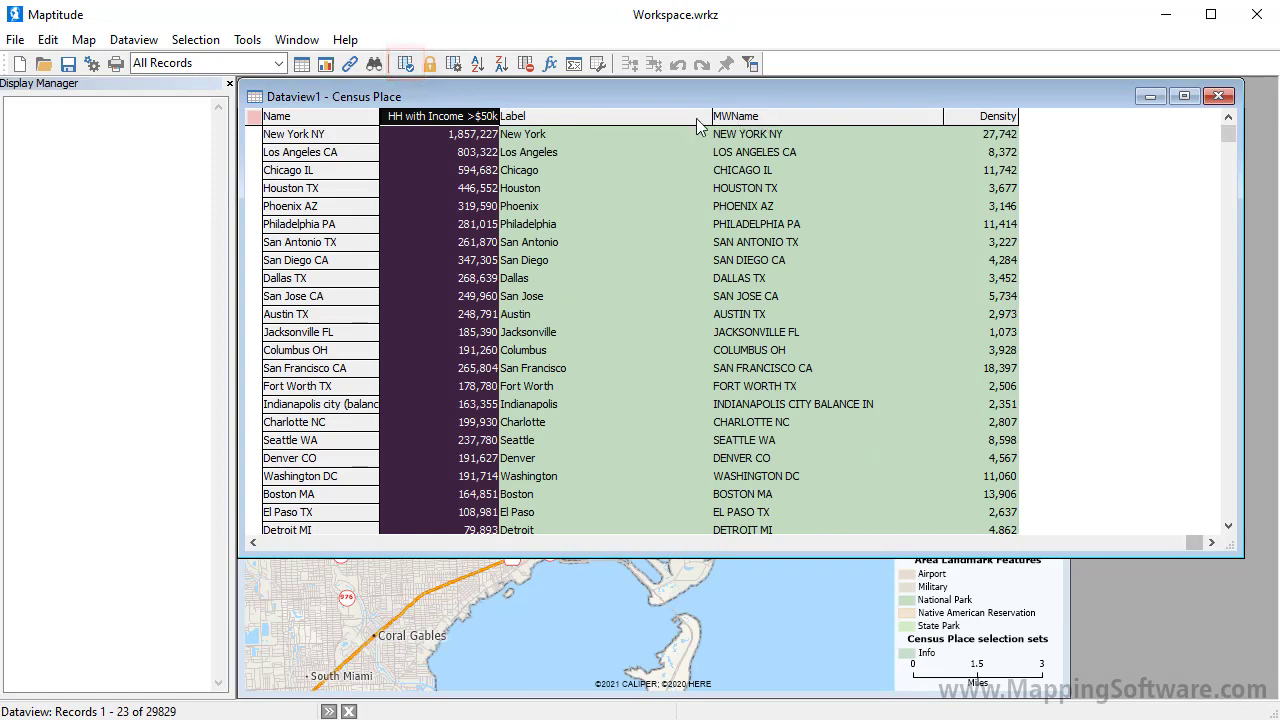
Clear the shown fields and show only Name, HH_Median income and 'HH with Income >$50k'.
left_click(405, 66)
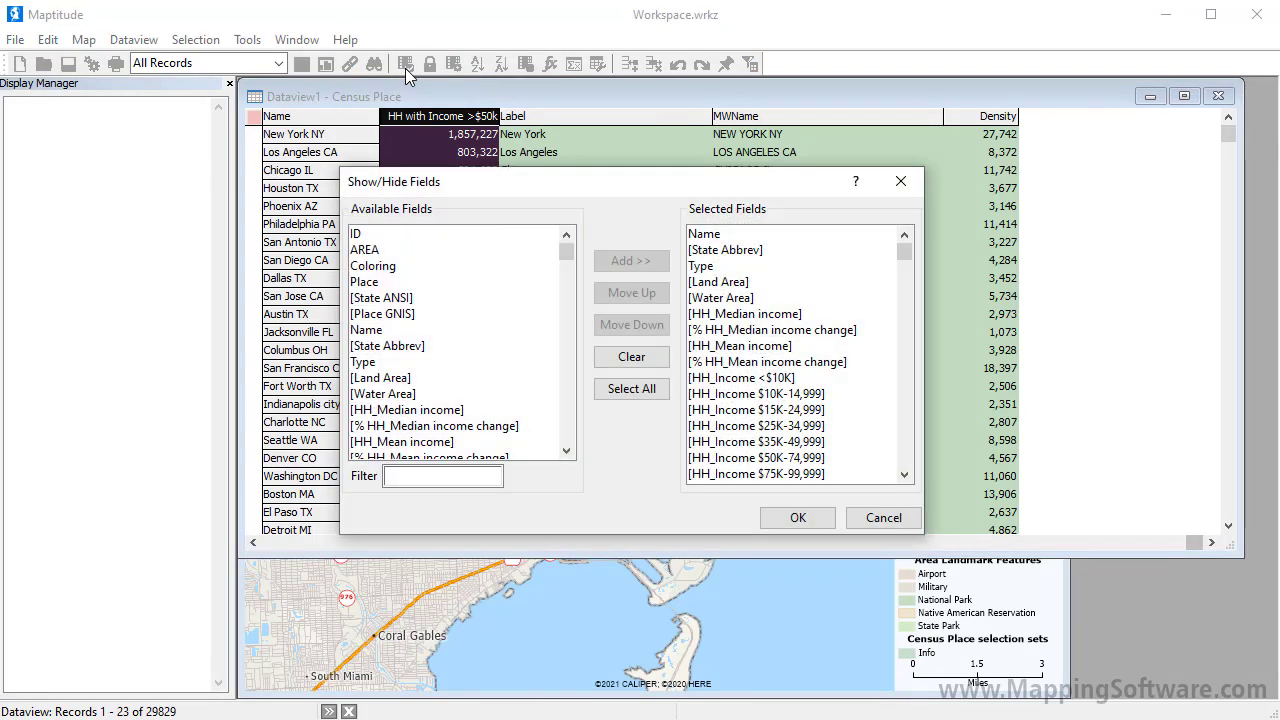
left_click(623, 357)
left_click(538, 340)
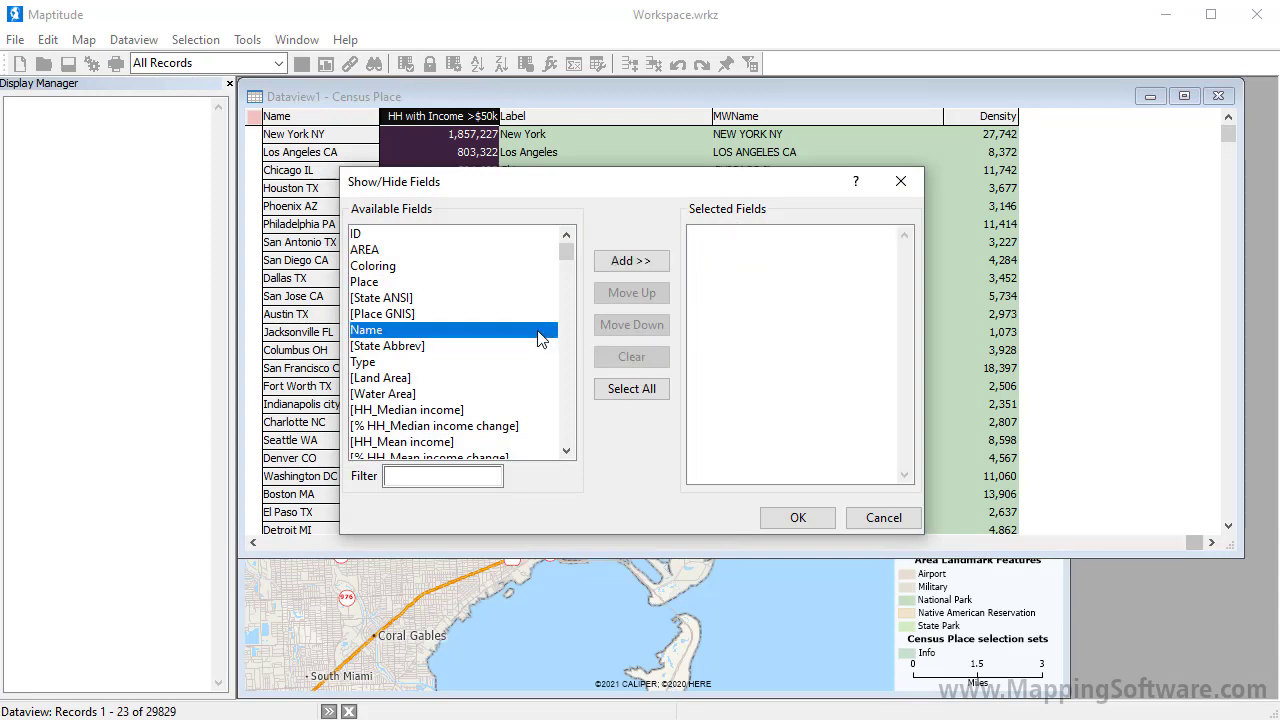
left_click(516, 410, "ctrl")
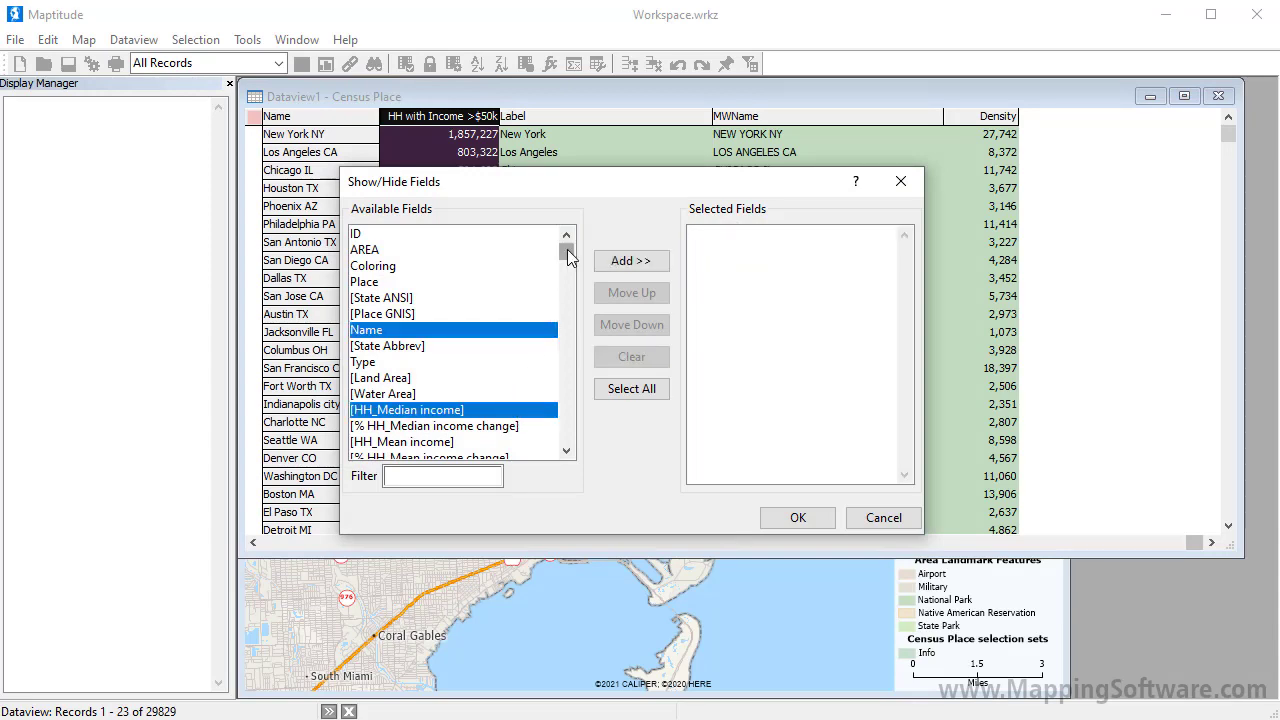
left_click_drag(567, 250, 566, 457)
left_click(515, 443)
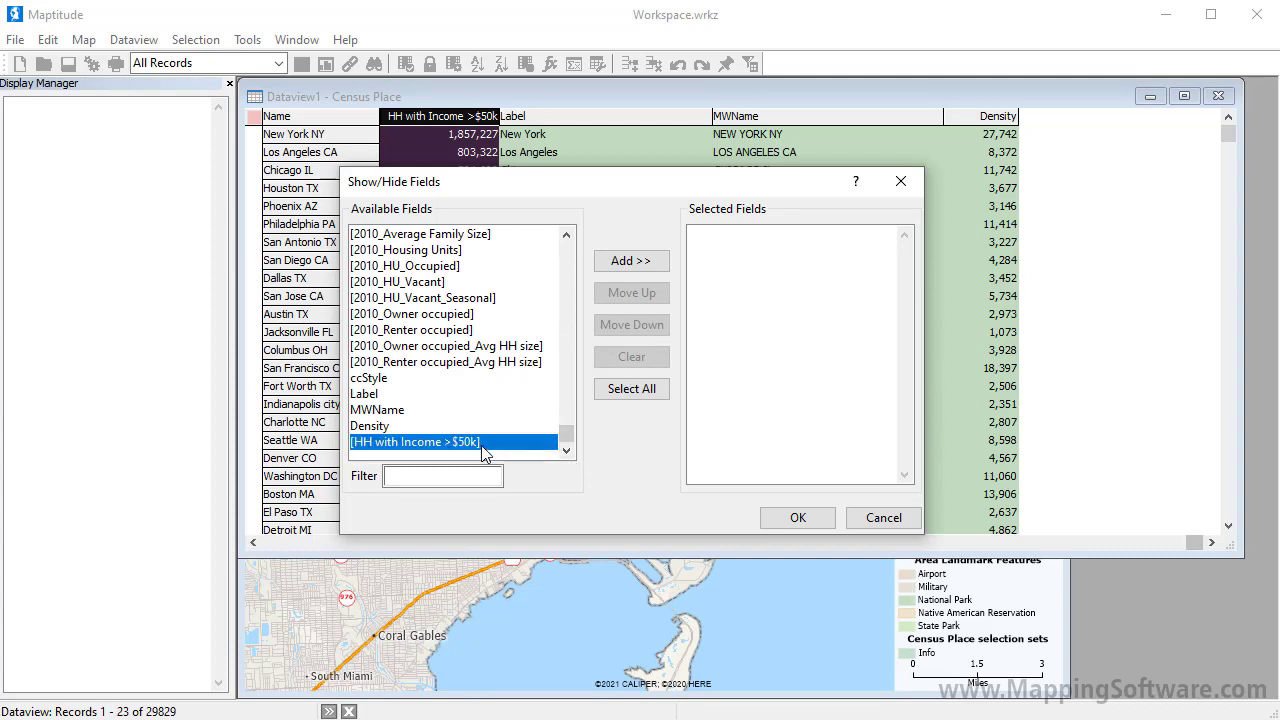
left_click(636, 262)
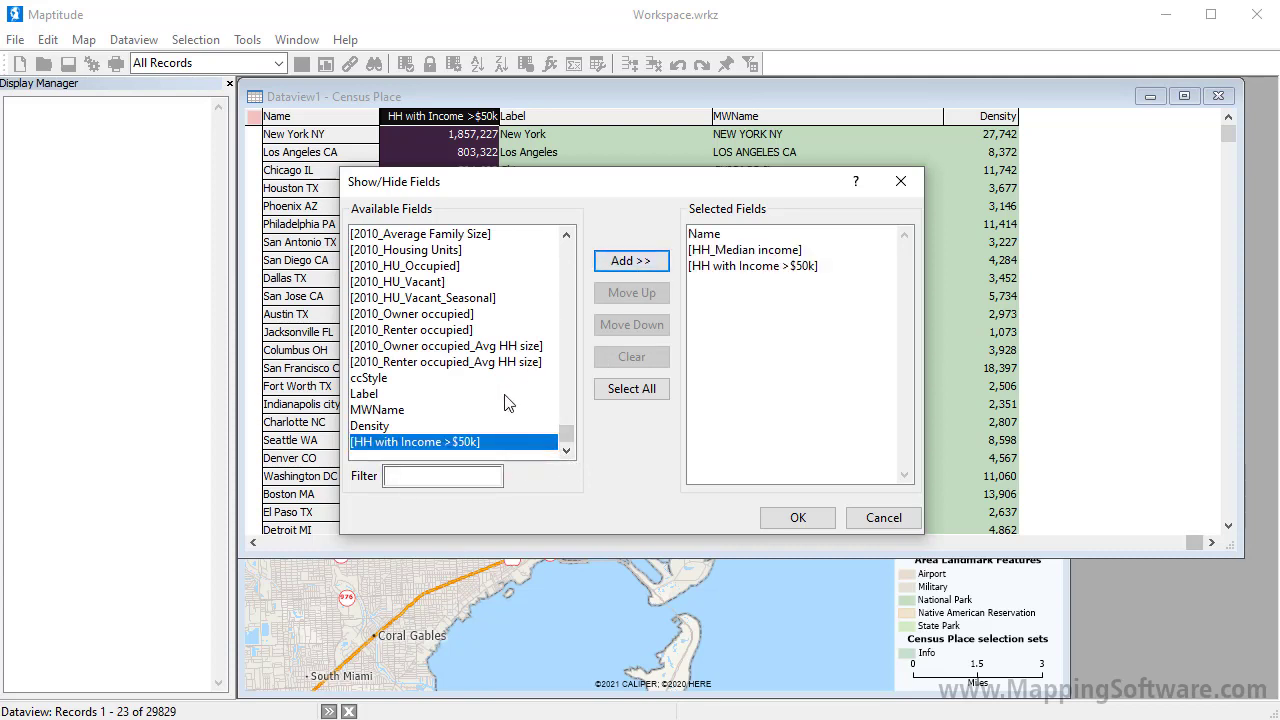
Add Households via a 'House' filter and place it before 'HH with Income >$50k'.
left_click(445, 475)
type("House")
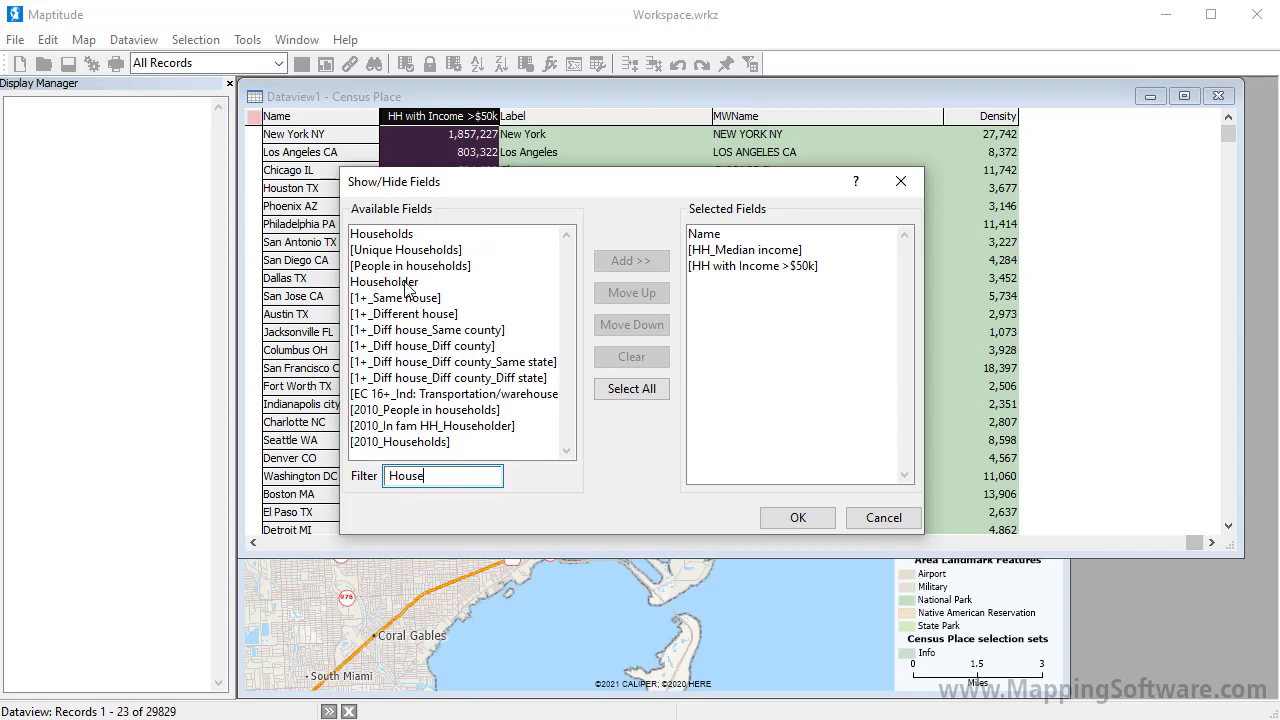
left_click(400, 234)
left_click(631, 261)
left_click(716, 283)
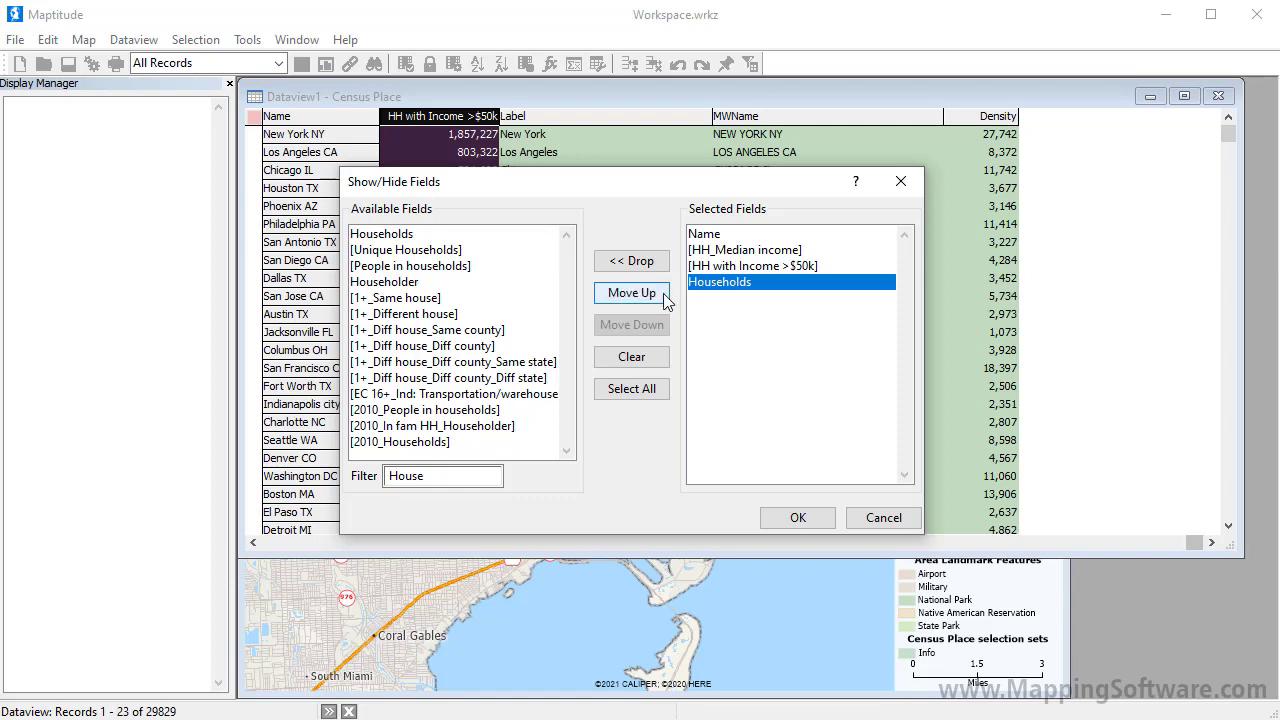
left_click(663, 293)
left_click(795, 517)
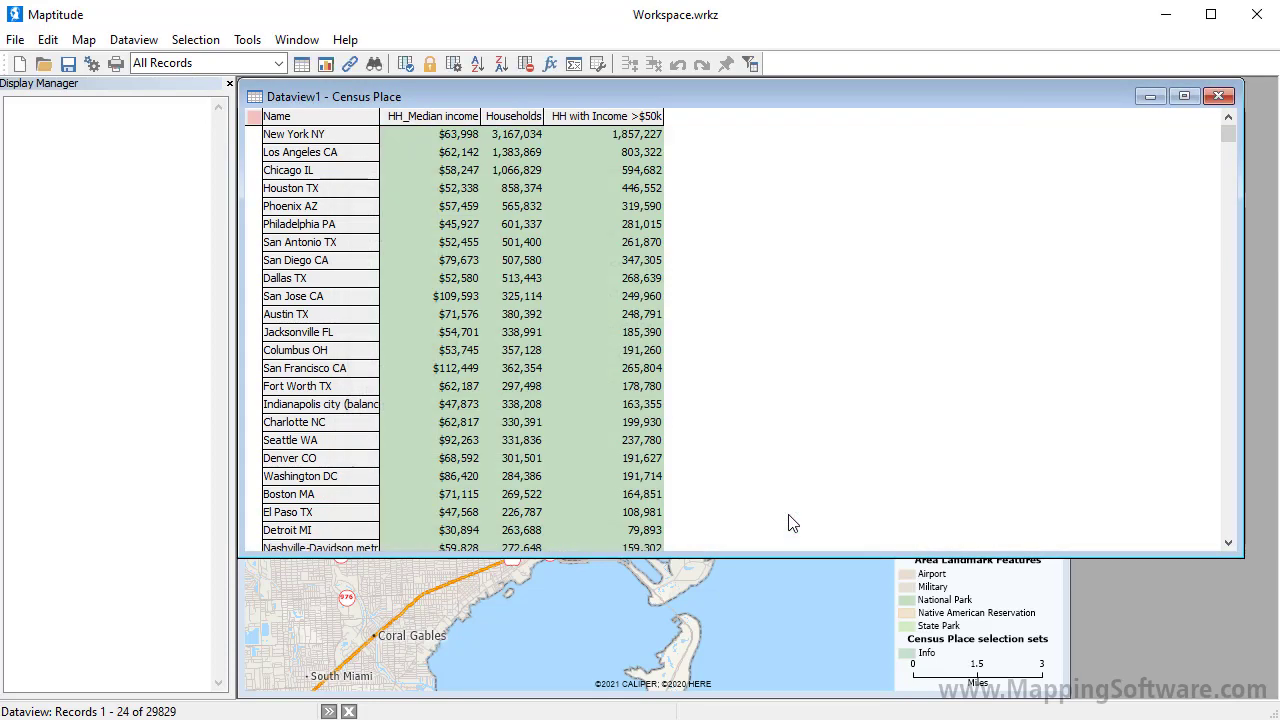